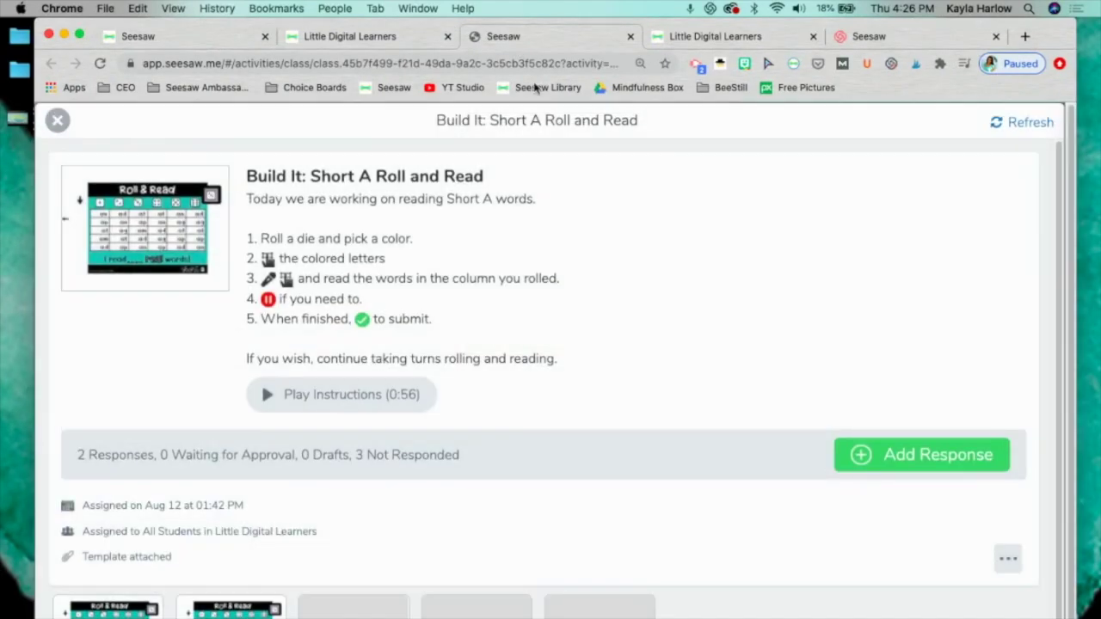
Add a Sample Student response to Build It: Short A Roll and Read, rolling the die, and submit it.
click(912, 461)
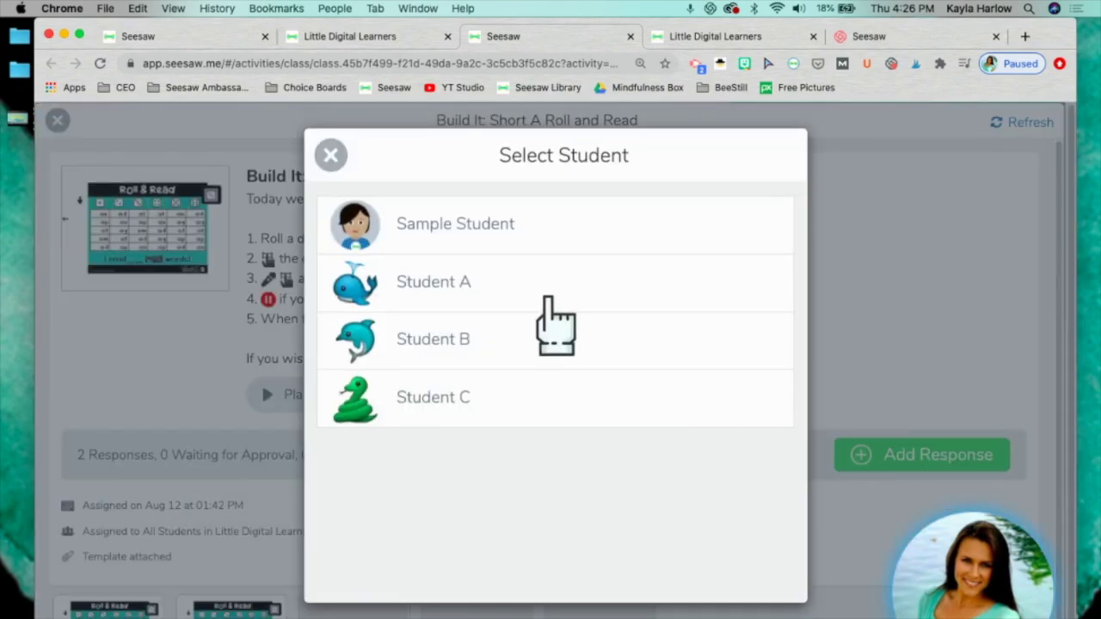
click(475, 225)
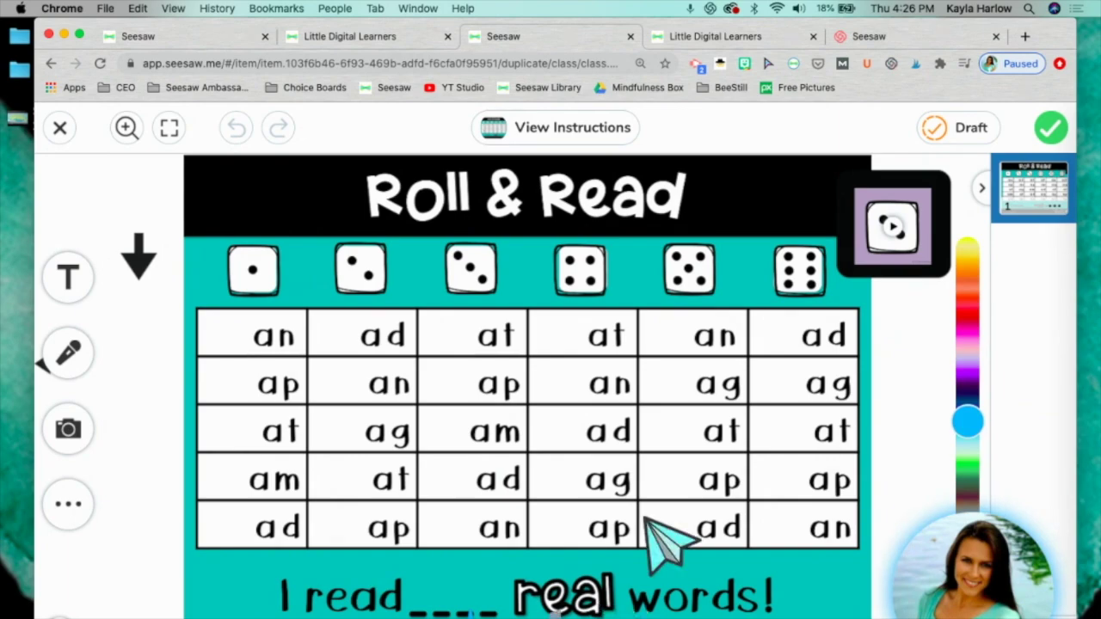
click(891, 231)
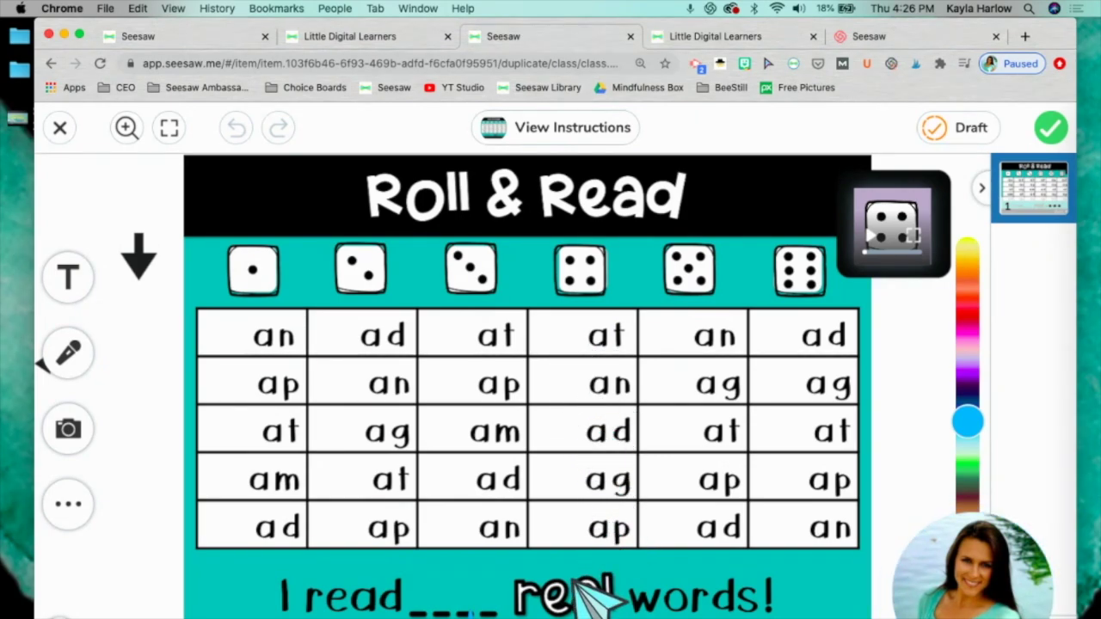
click(1052, 127)
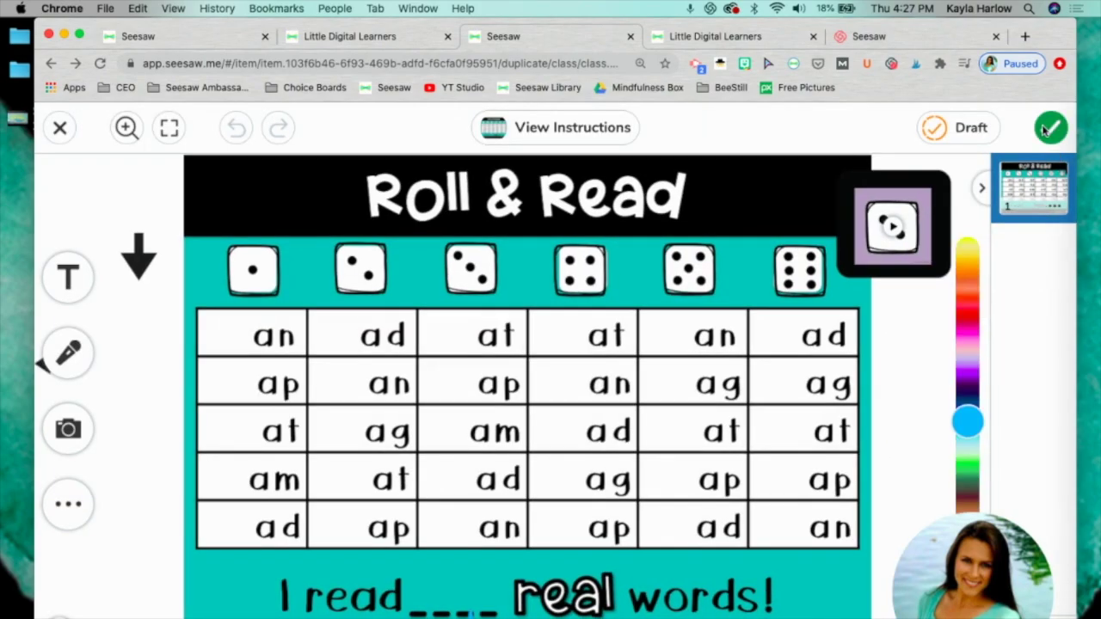
click(1050, 127)
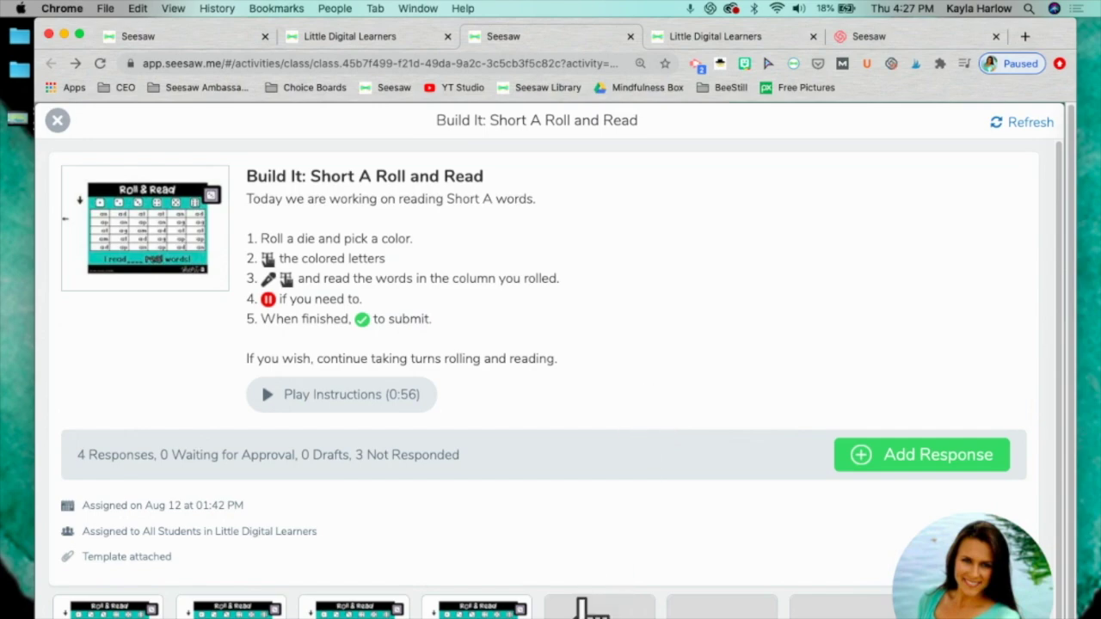
Review the Roll and Read activity's 4 responses, then close its tab to return to the class.
scroll(487, 551, down, 1)
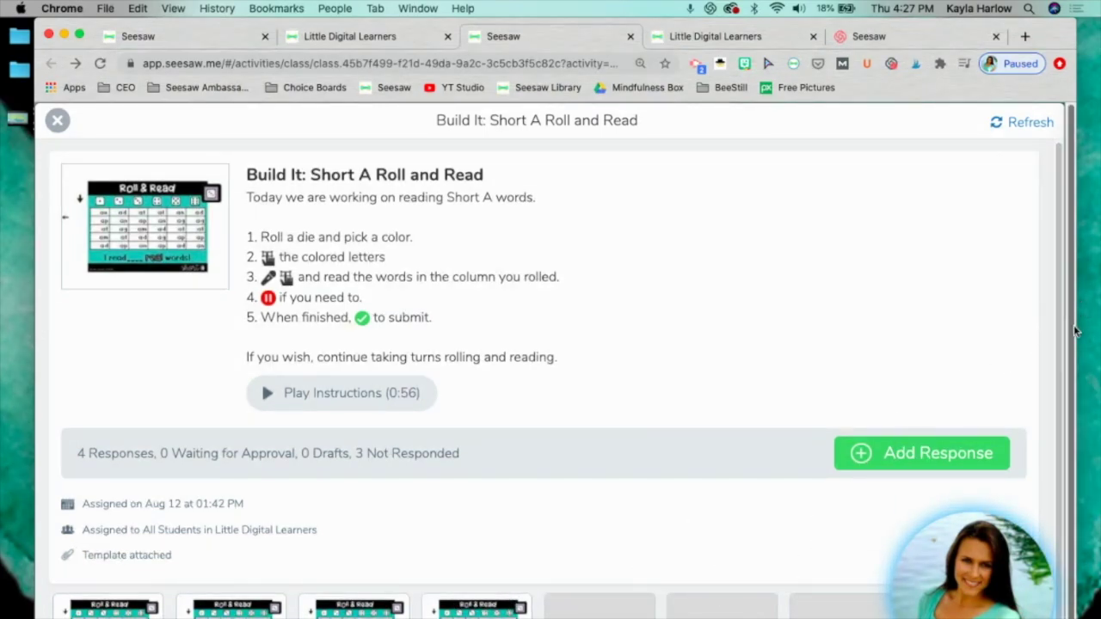
scroll(1076, 331, down, 2)
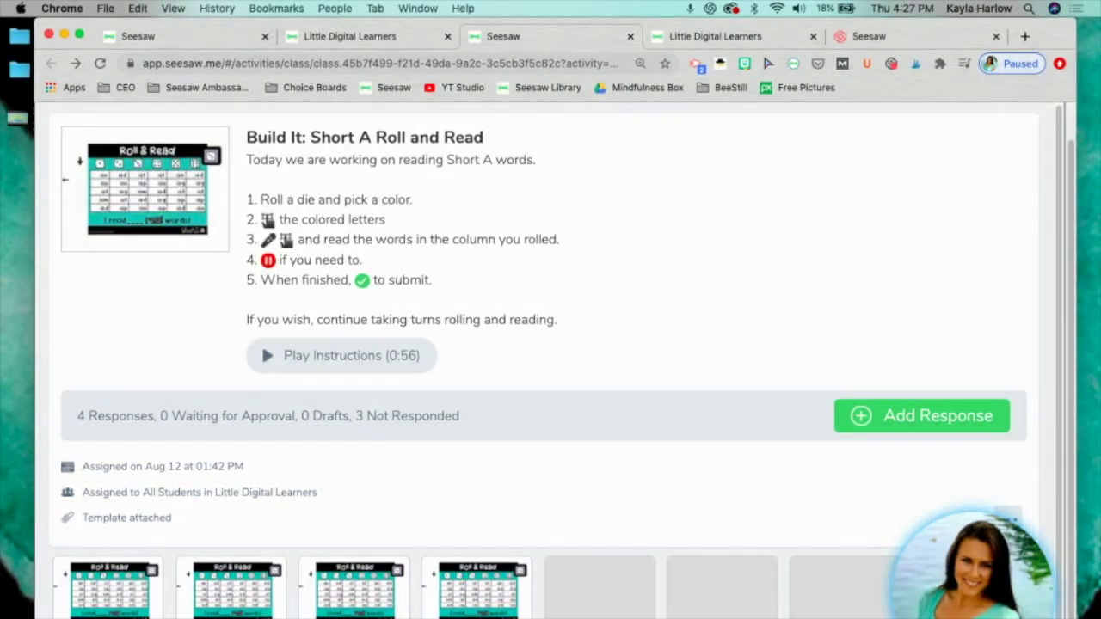
scroll(540, 418, up, 1)
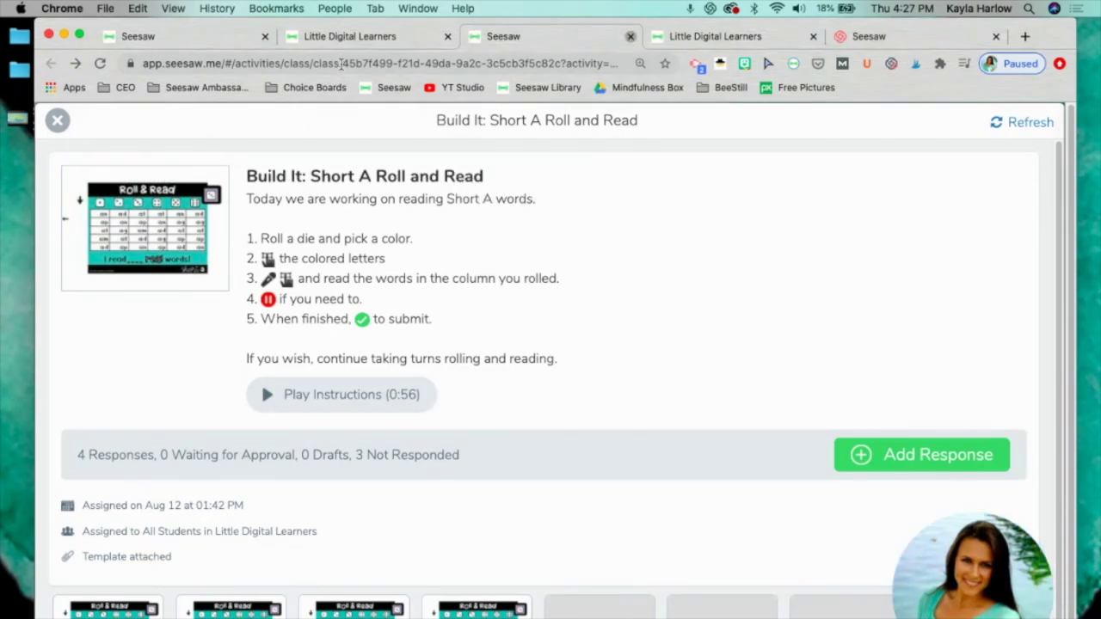
key(super+w)
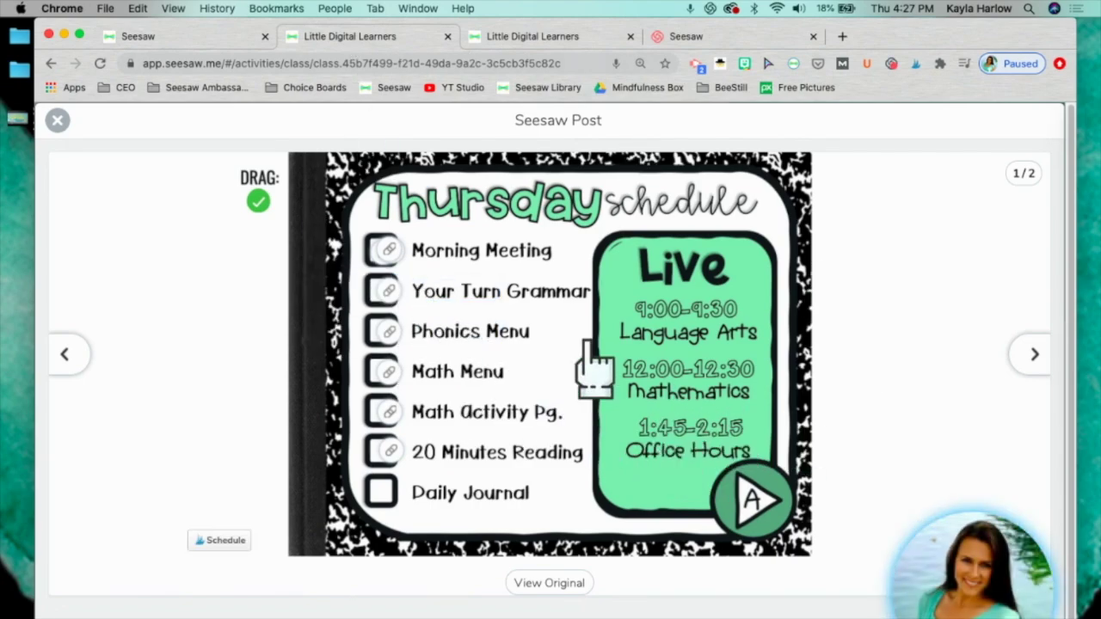
Close the post viewer and start a Sample Student response to Thursday's Schedule.
click(57, 120)
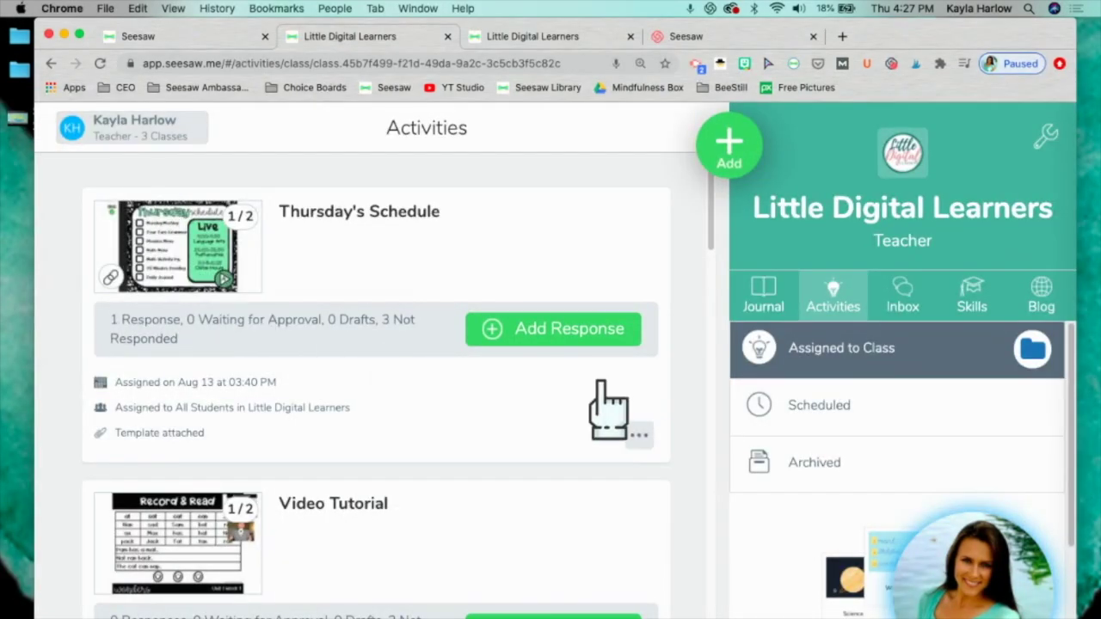
click(585, 336)
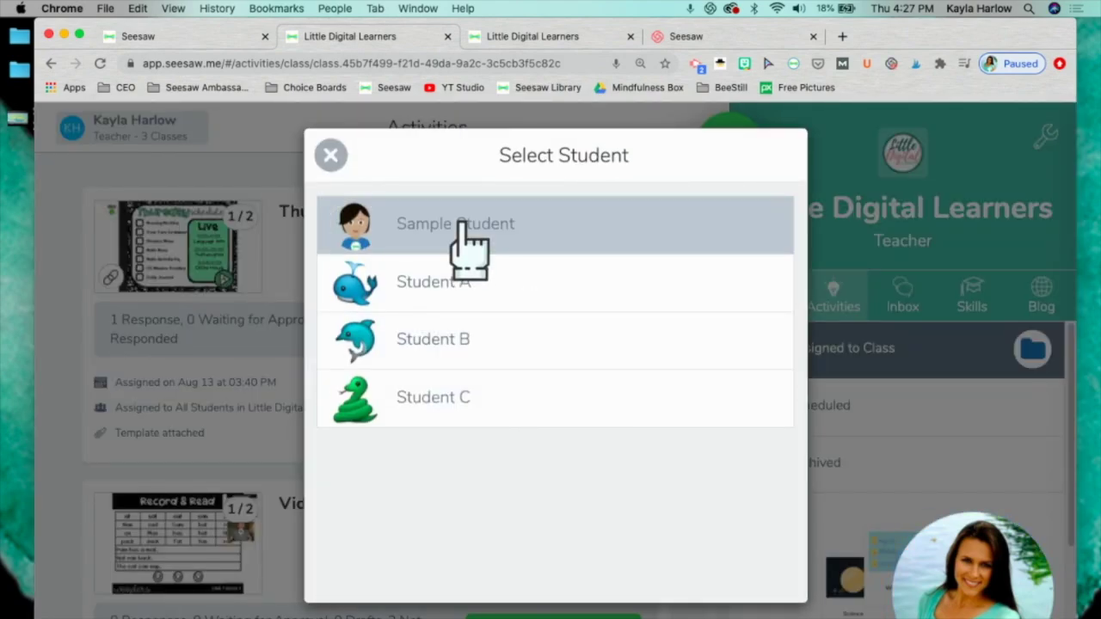
click(462, 226)
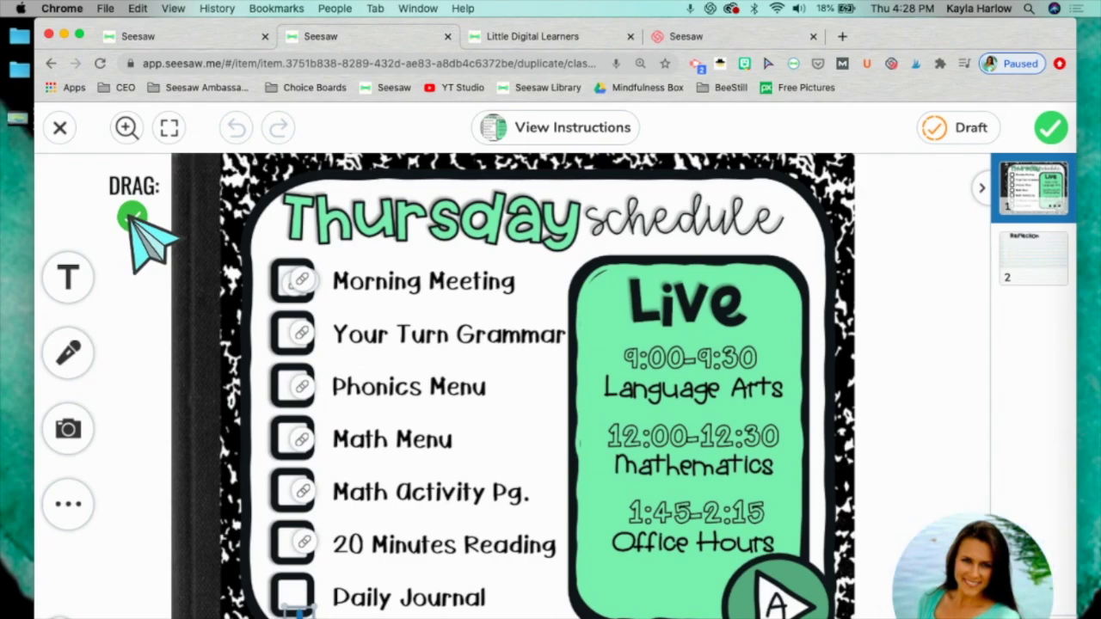
Stamp green checks on Your Turn Grammar, Morning Meeting and Phonics Menu, then go to the Reflection page.
drag(131, 217, 293, 280)
drag(128, 213, 290, 331)
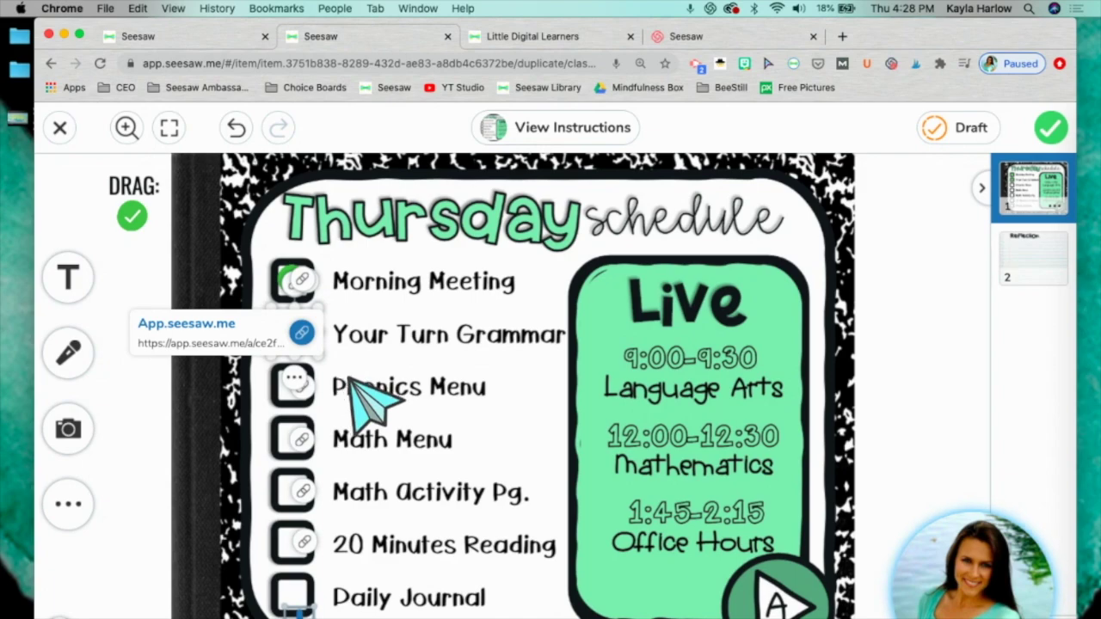
click(131, 216)
drag(129, 213, 286, 384)
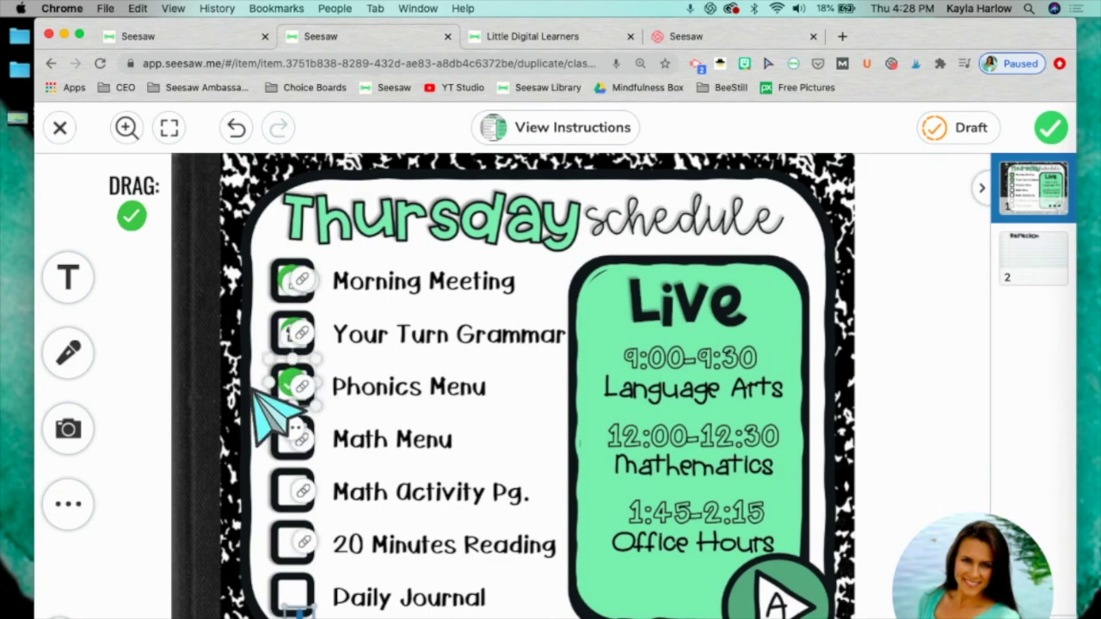
click(1037, 258)
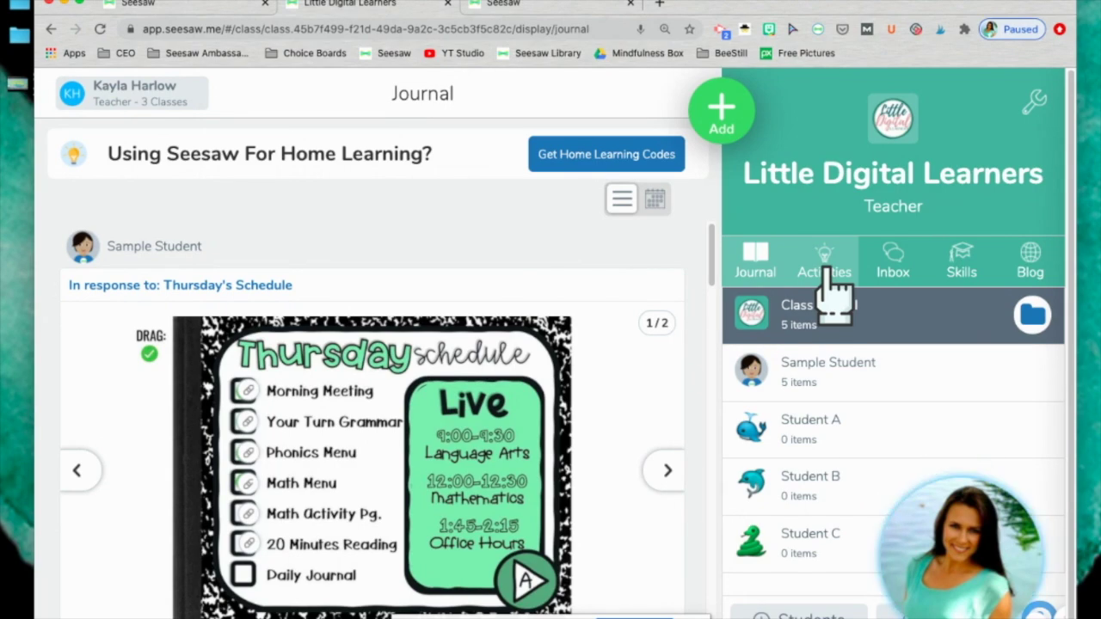
Open the 'Happy Thursday!' announcement's schedule image from the Inbox in full view.
click(895, 265)
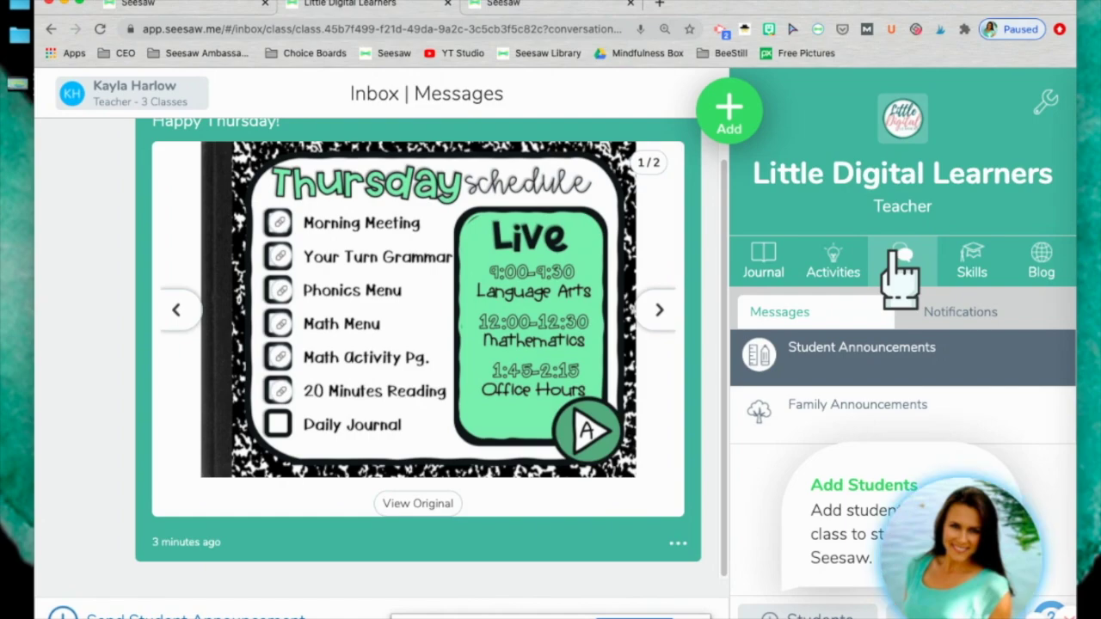
click(899, 271)
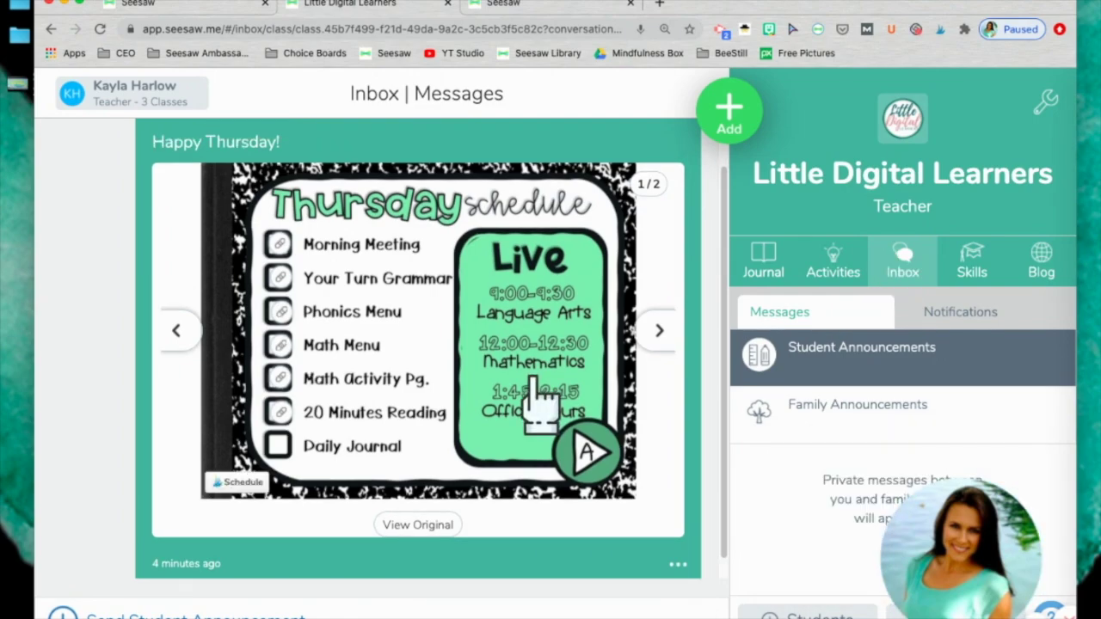
click(533, 382)
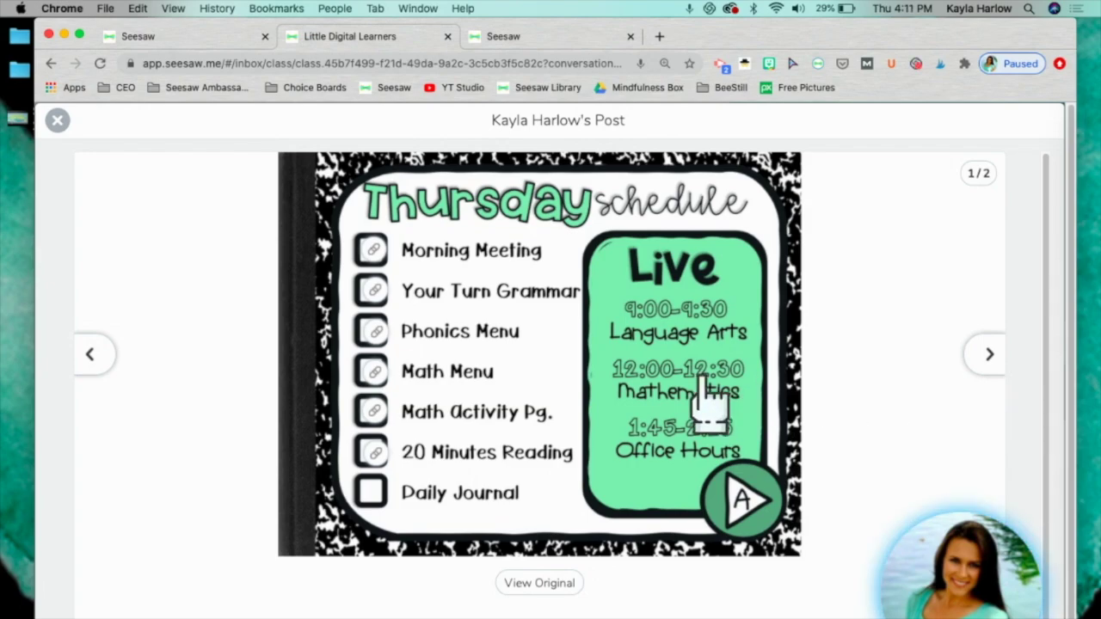
Follow the Phonics Menu link to Wonders Word Work- Unit 1 Week 1 and start a Sample Student response.
mouse_move(379, 297)
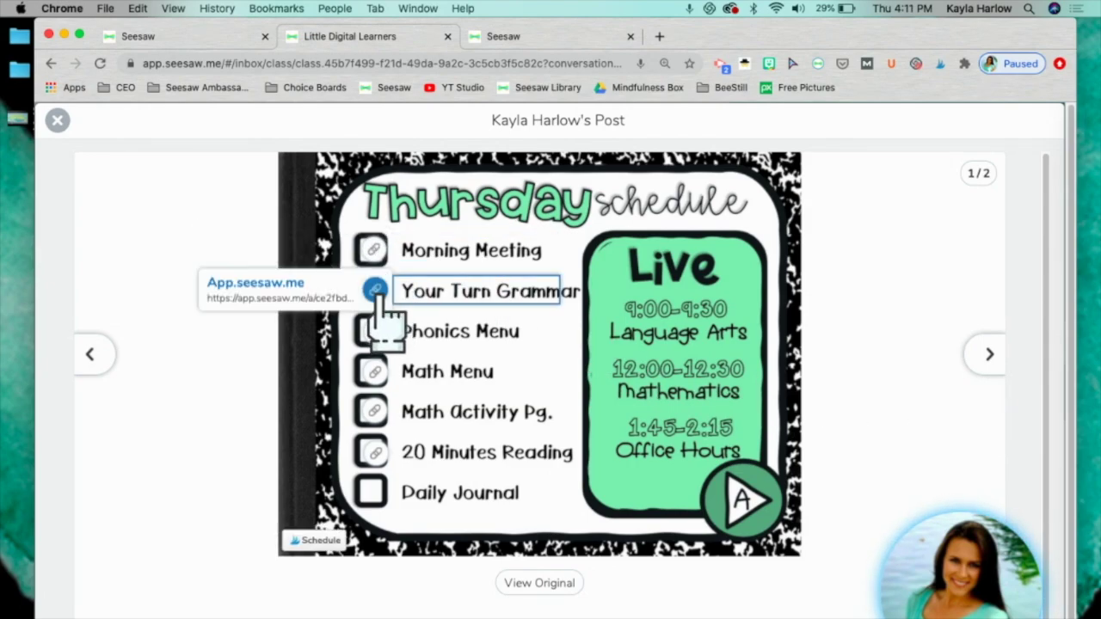
mouse_move(381, 340)
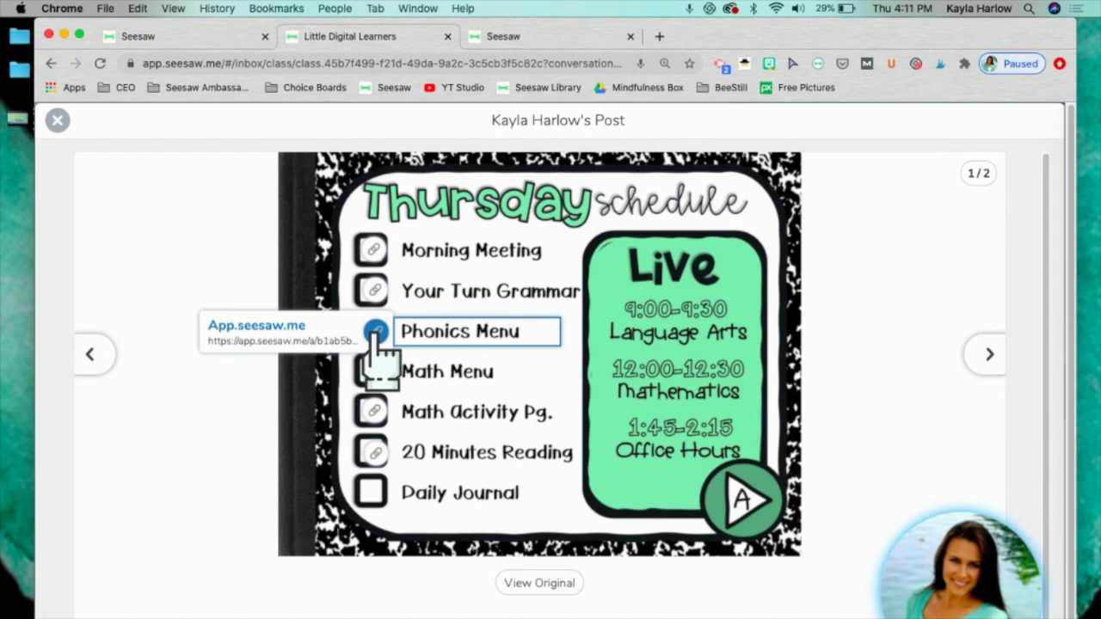
click(279, 331)
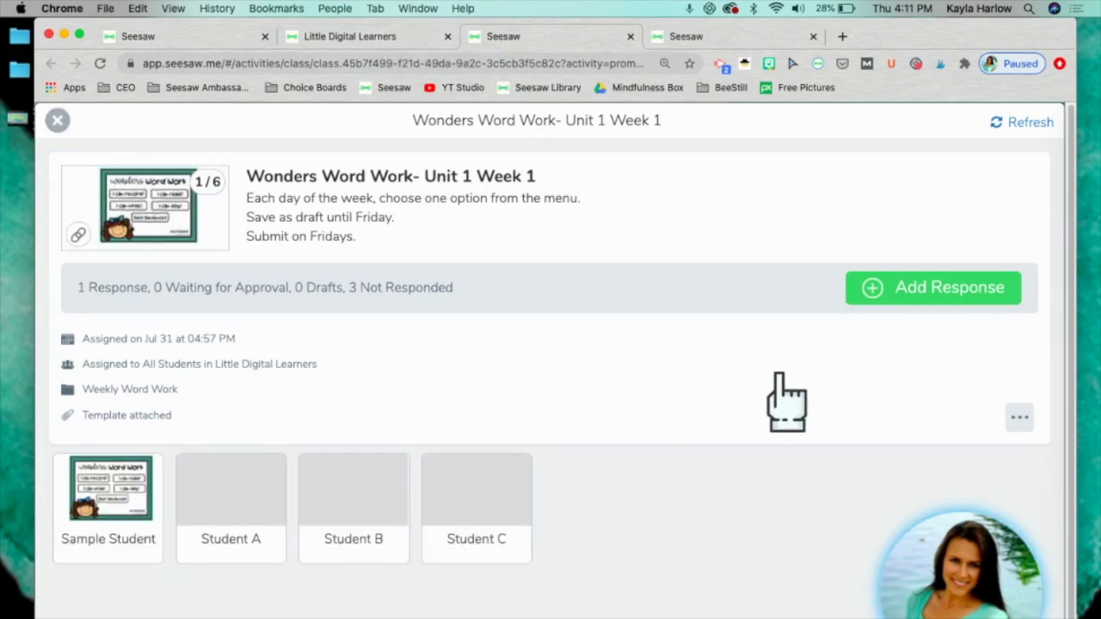
click(916, 294)
click(448, 241)
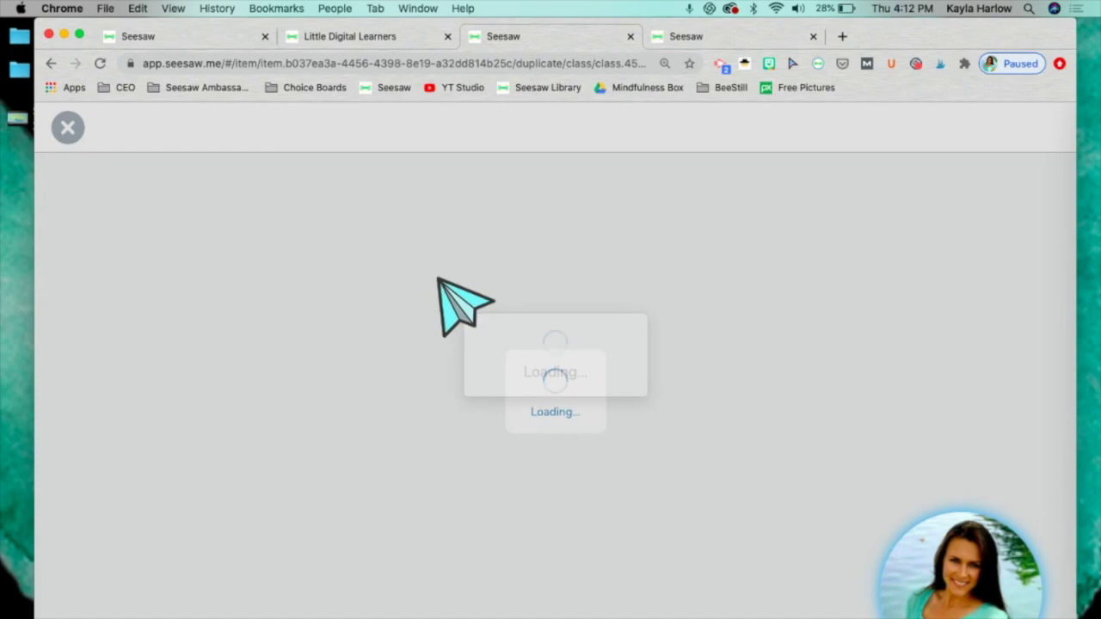
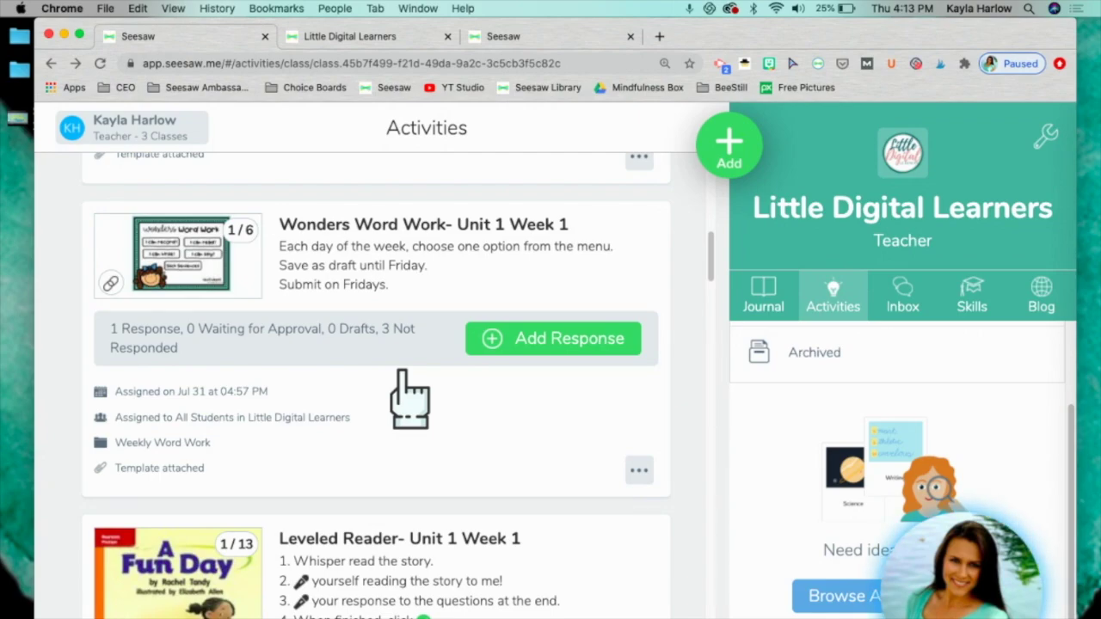
Copy the student link for the Wonders Word Work activity.
click(639, 471)
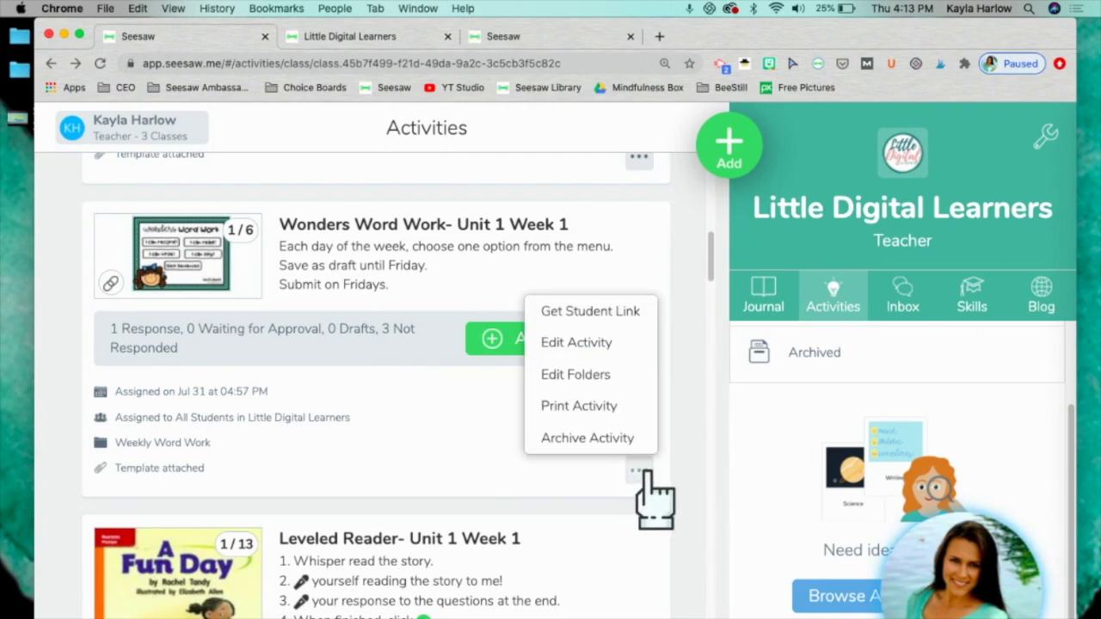
click(585, 314)
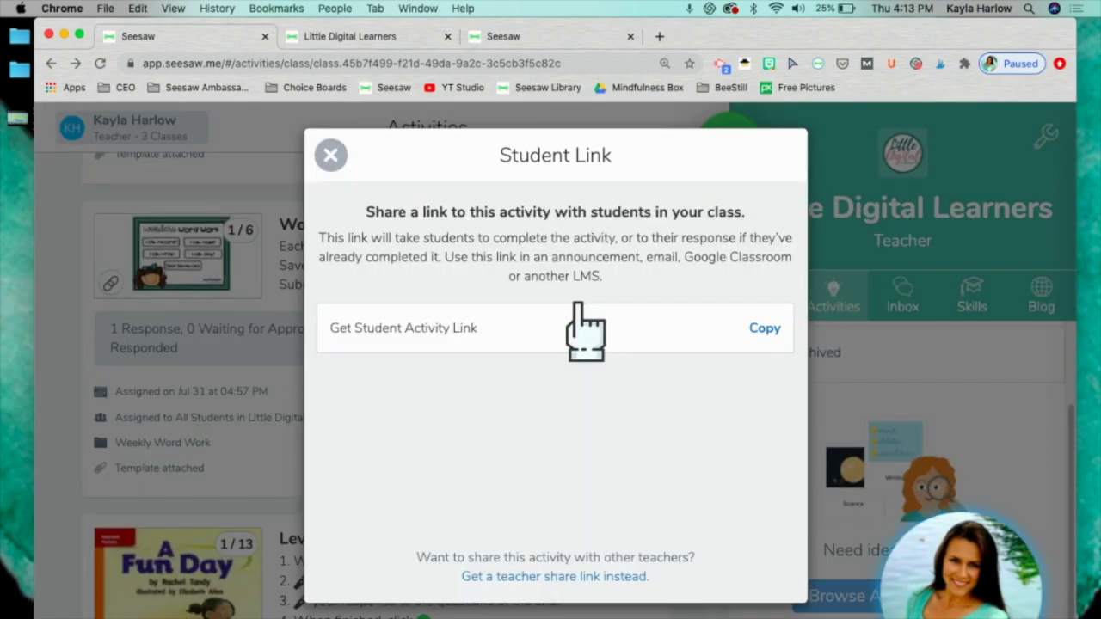
click(759, 332)
In the other Seesaw tab, return to Activities and open Thursday's Schedule for editing.
click(532, 37)
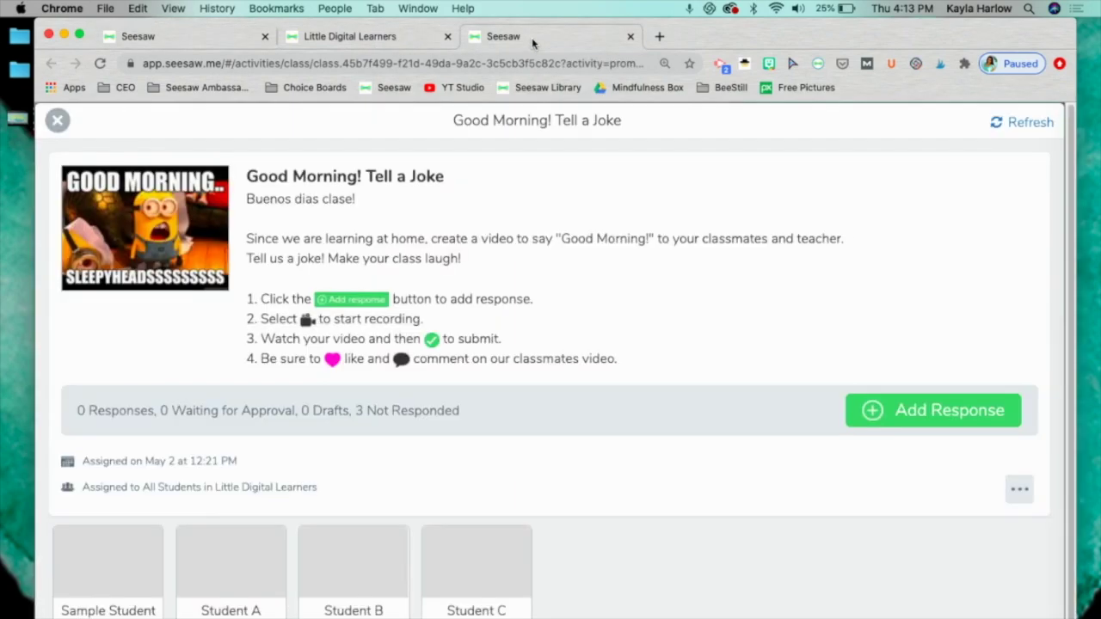
click(57, 120)
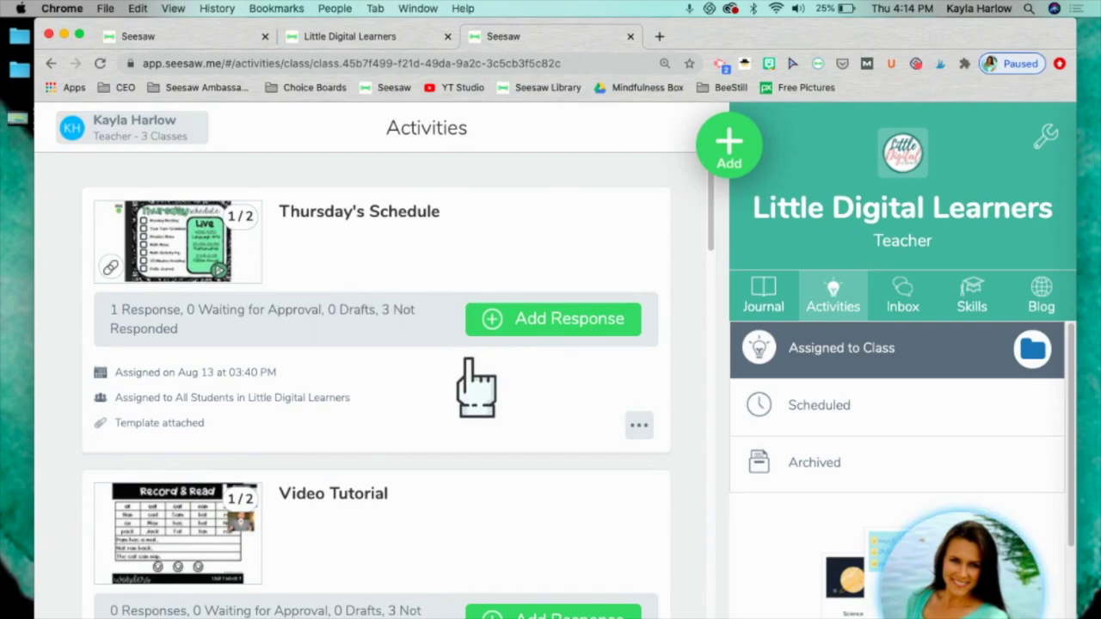
click(639, 425)
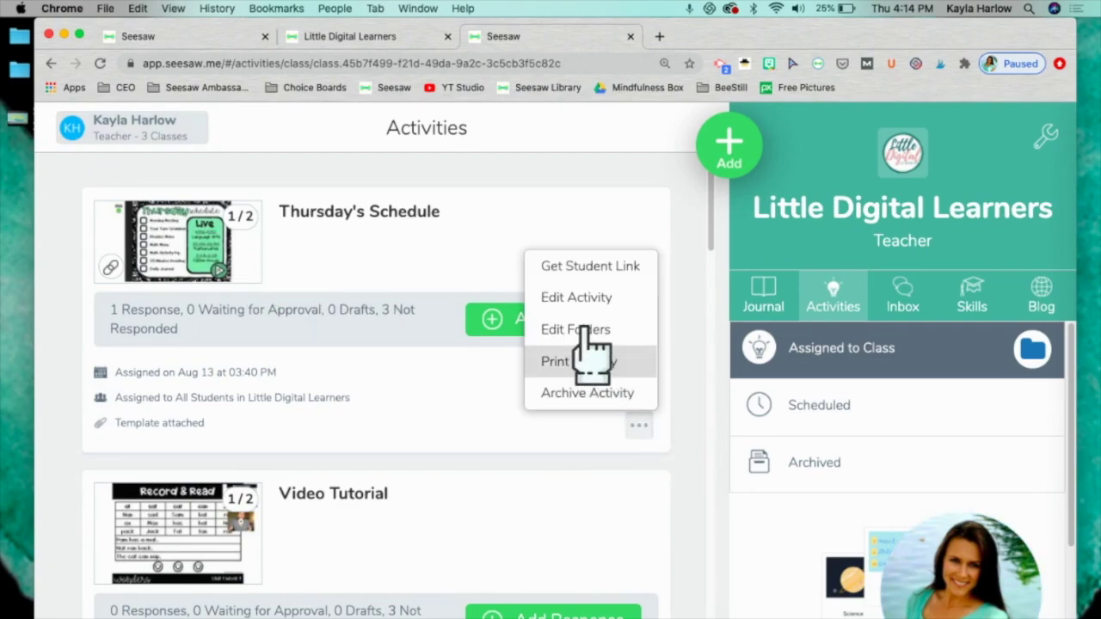
click(588, 295)
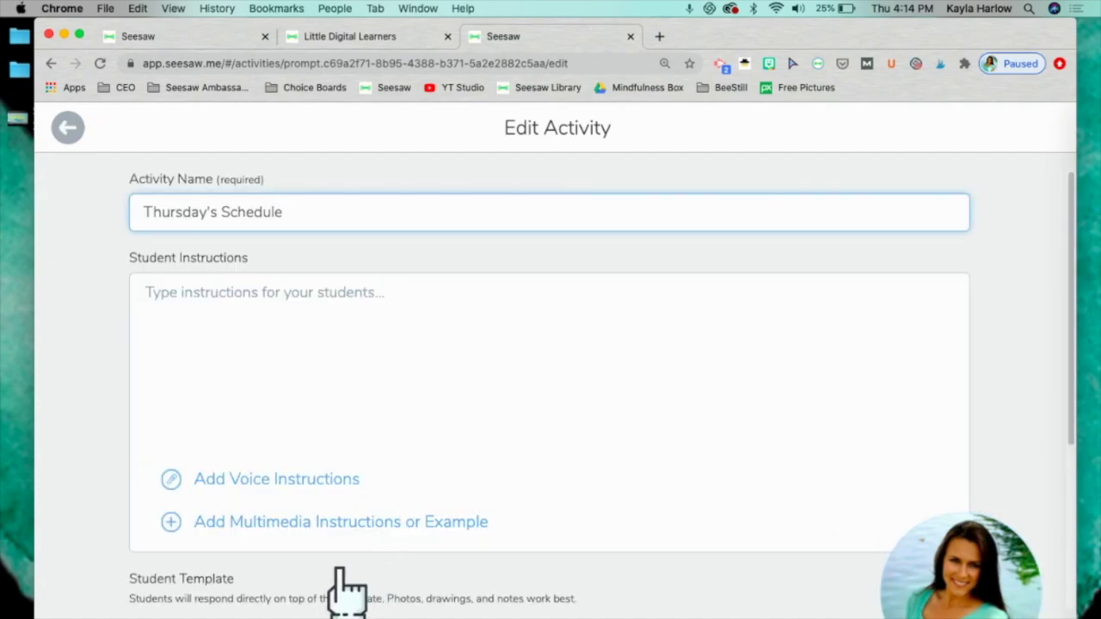
Open the attached 2-page Thursday schedule template from the Student Template section.
scroll(387, 568, down, 3)
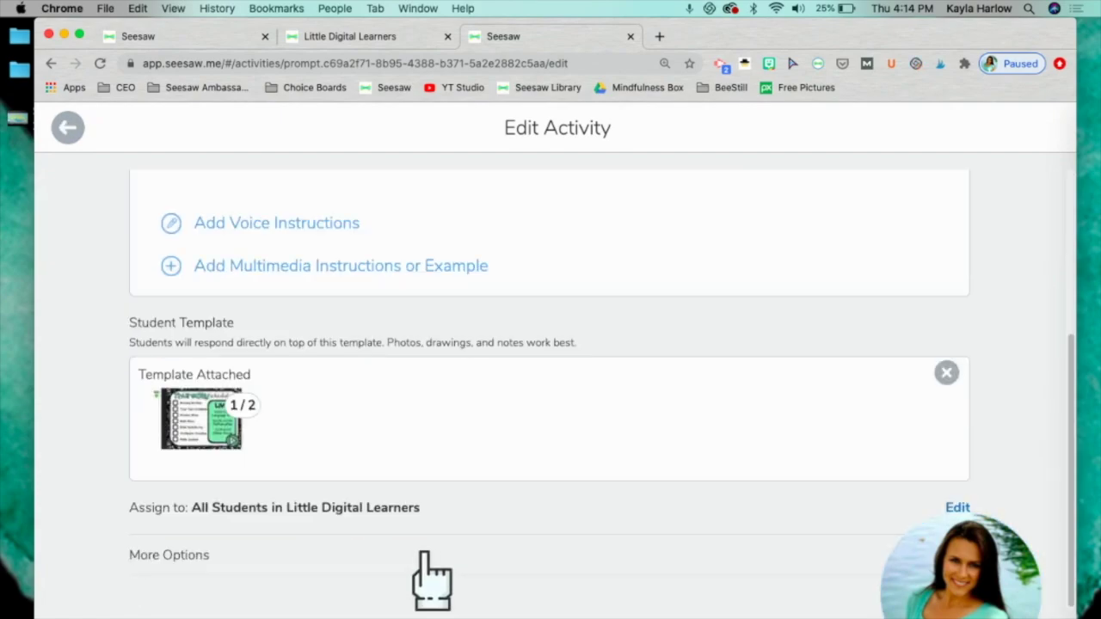
click(193, 442)
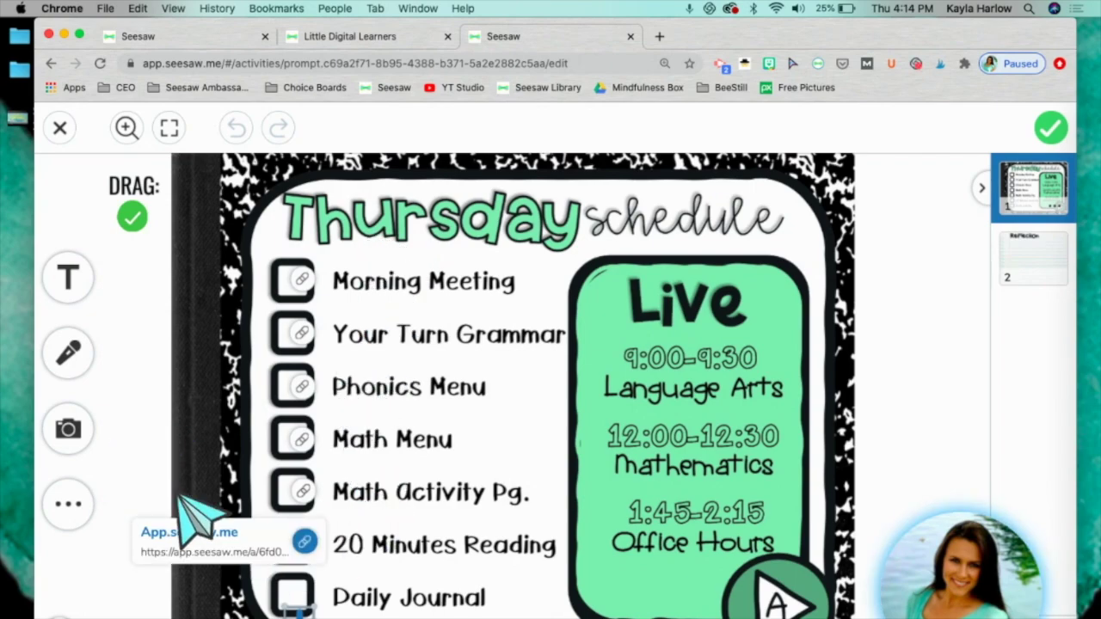
Add a blue square shape and flatten it into a thin bar over Morning Meeting.
click(69, 508)
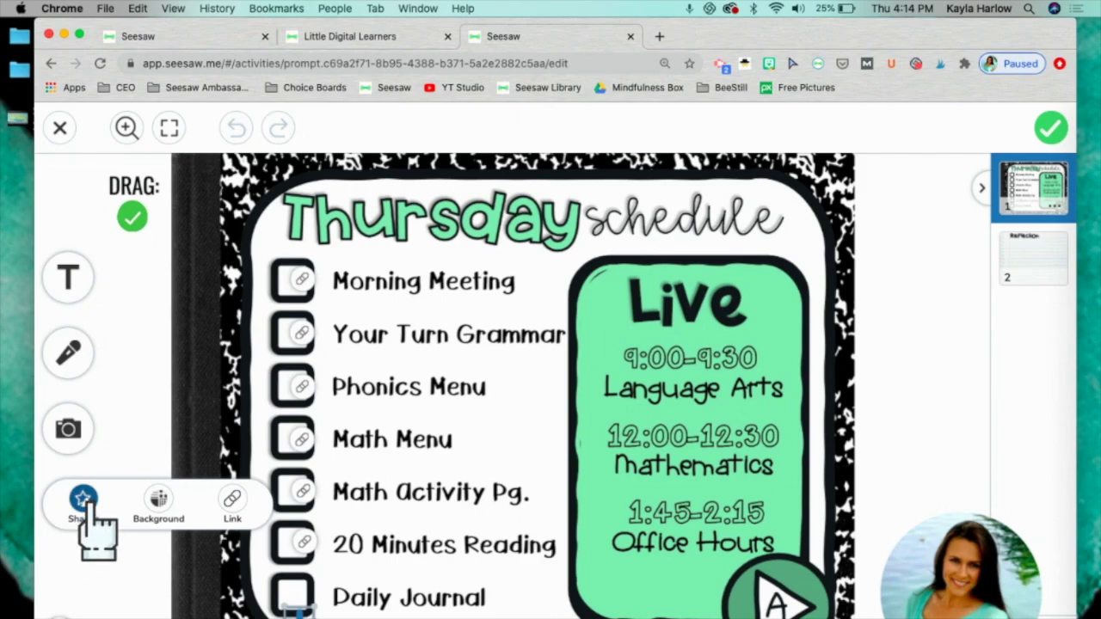
click(86, 507)
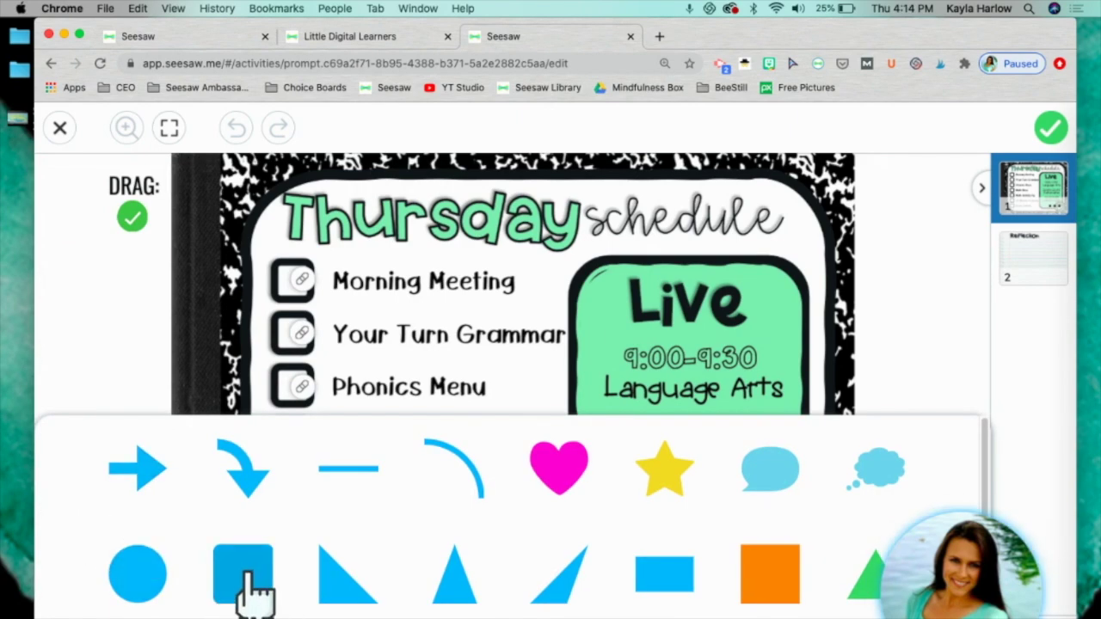
drag(349, 408, 353, 290)
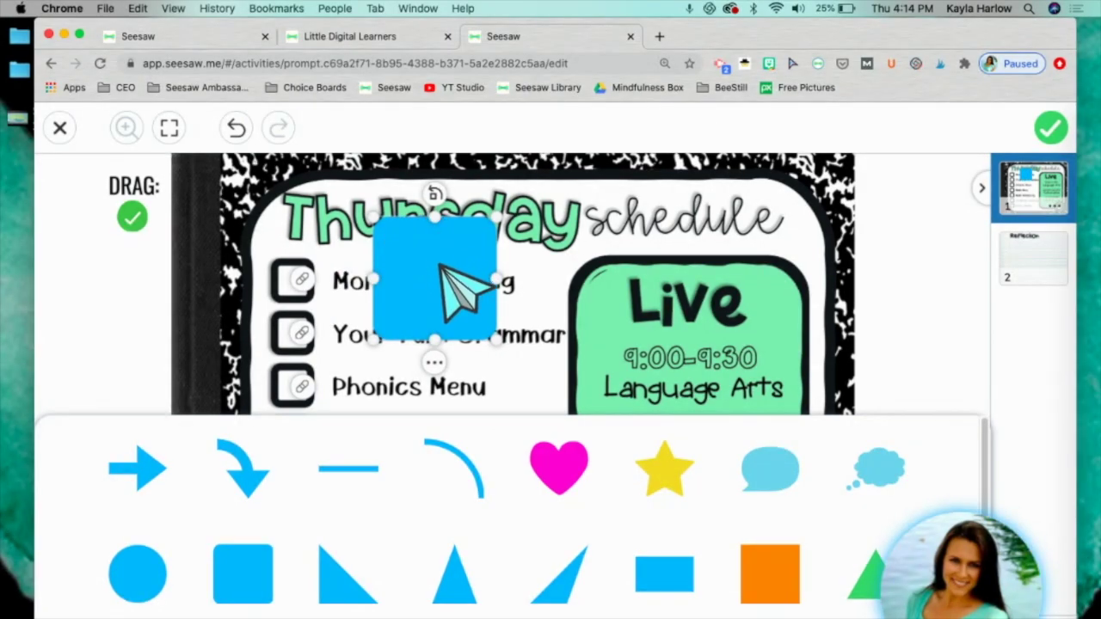
click(464, 290)
drag(444, 275, 568, 322)
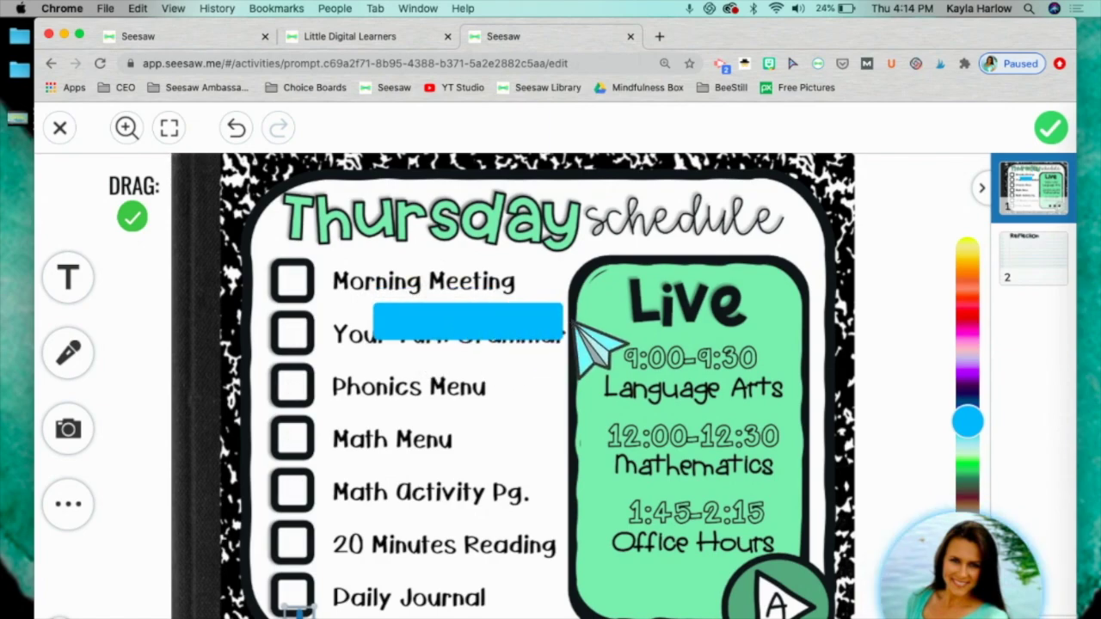
drag(468, 314, 440, 282)
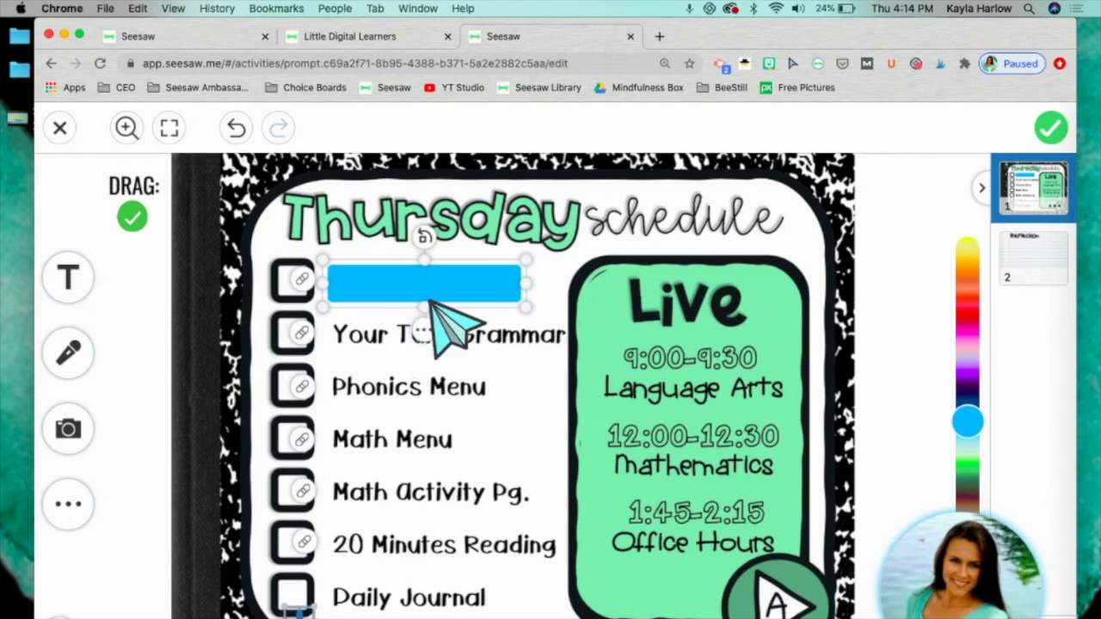
Start attaching a website link to the blue bar.
click(427, 332)
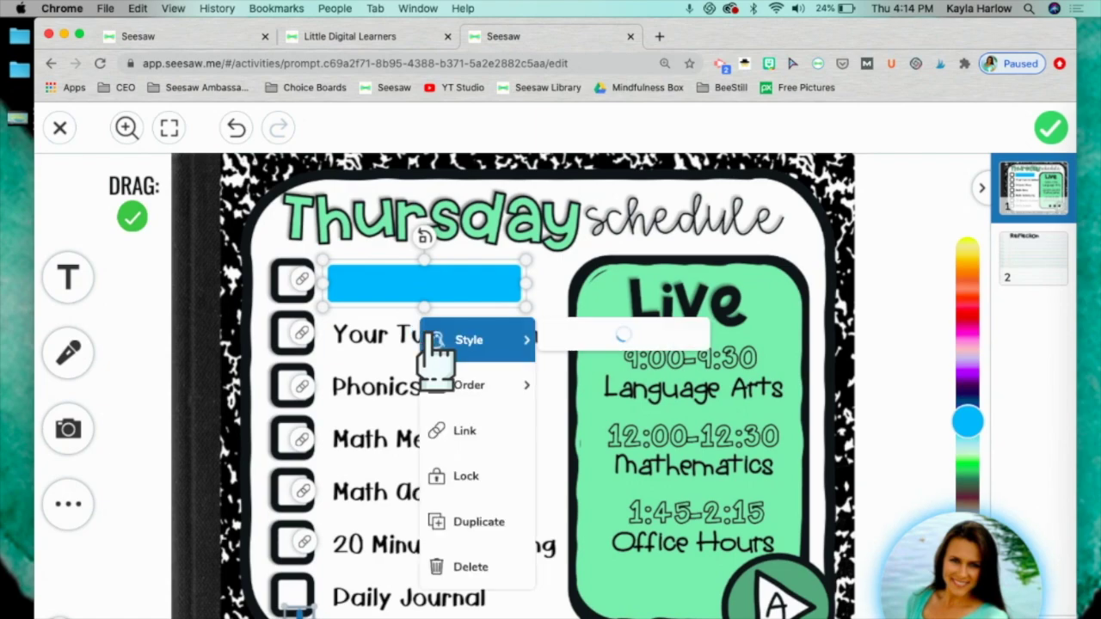
mouse_move(483, 397)
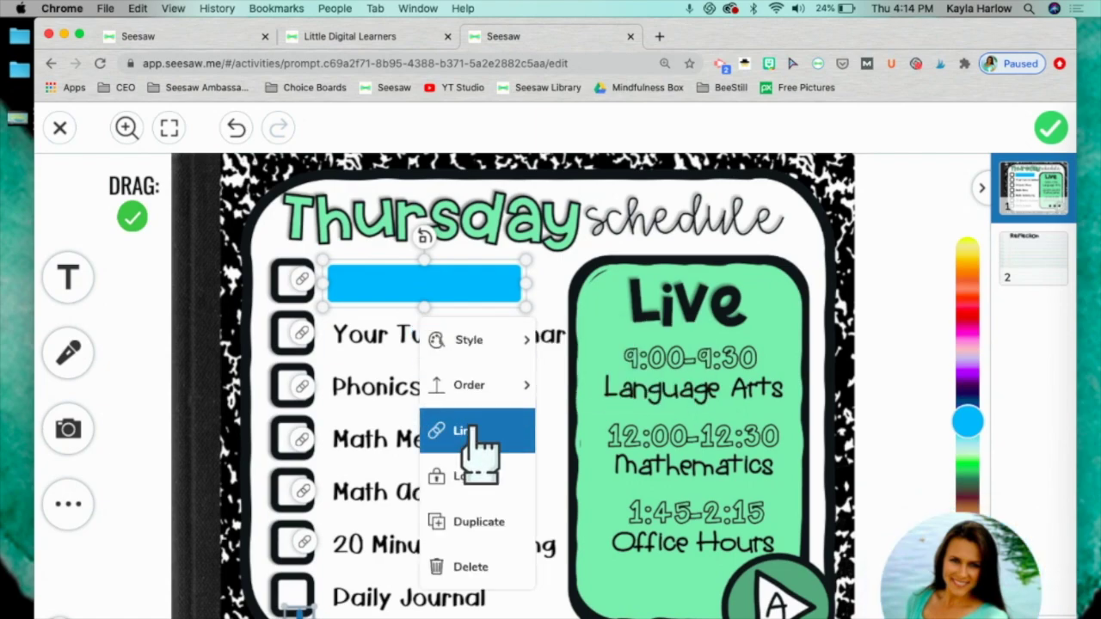
click(473, 430)
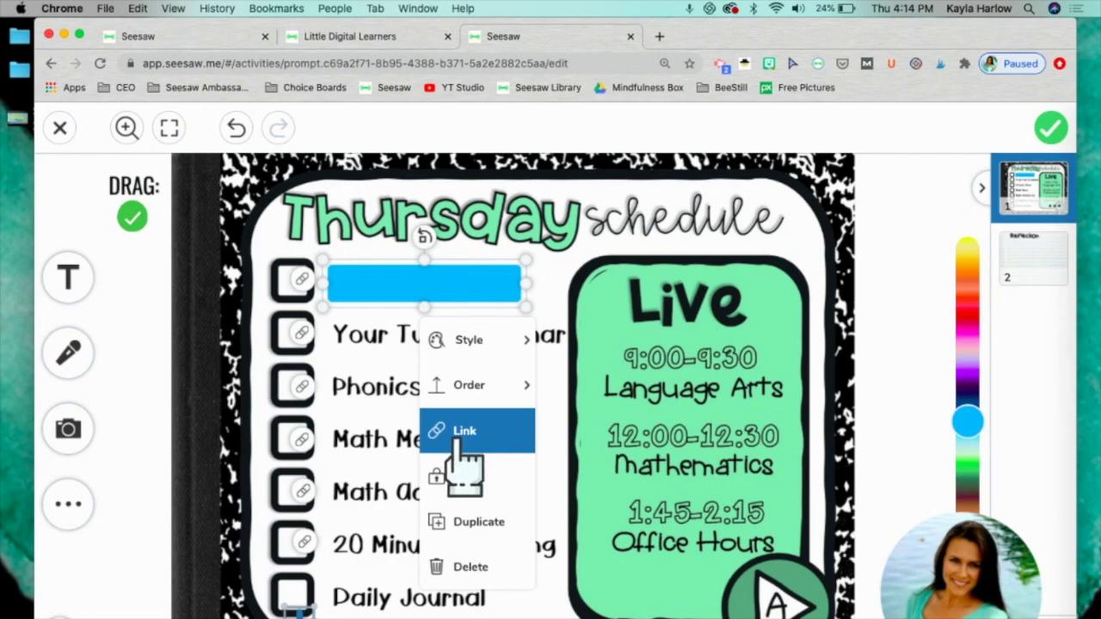
click(447, 441)
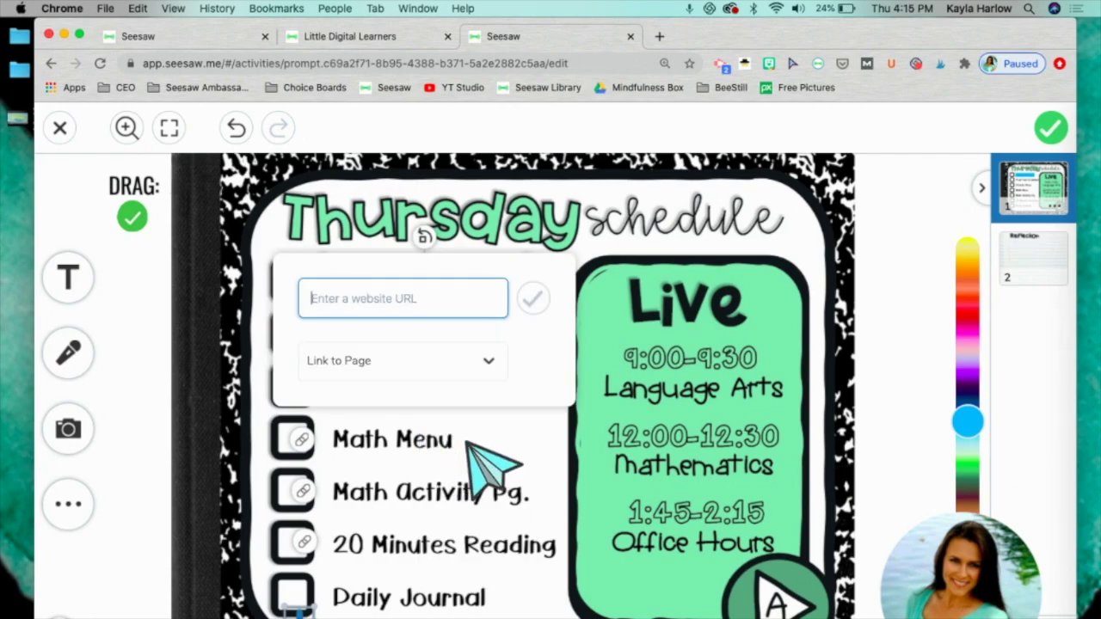
Paste the copied app.seesaw.me student link as the bar's link, save it, and nudge the bar.
right_click(413, 292)
click(446, 392)
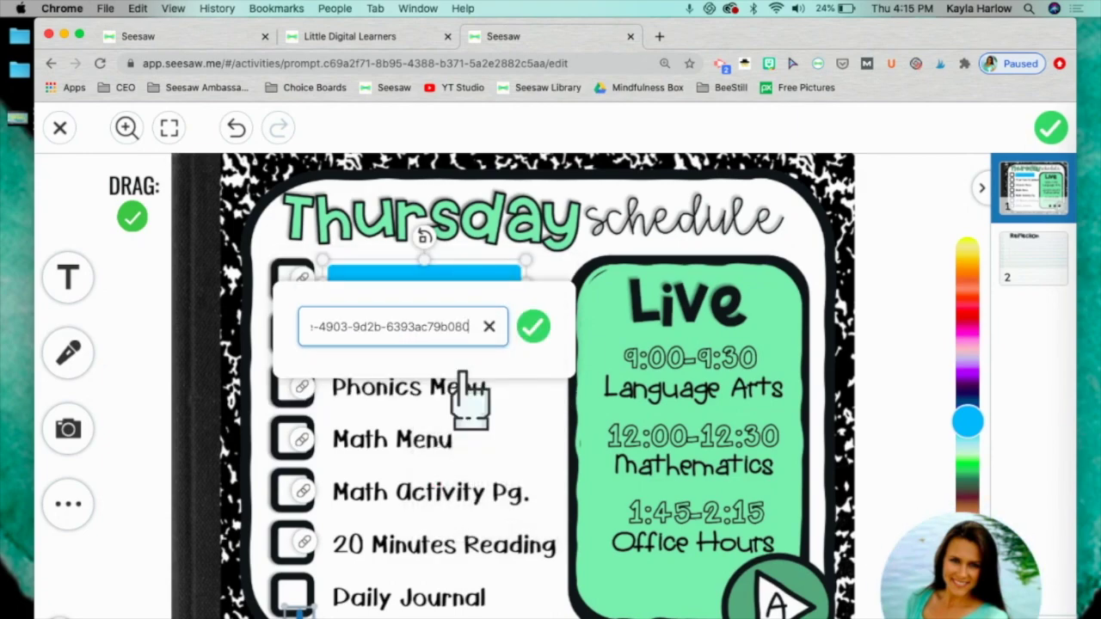
click(534, 328)
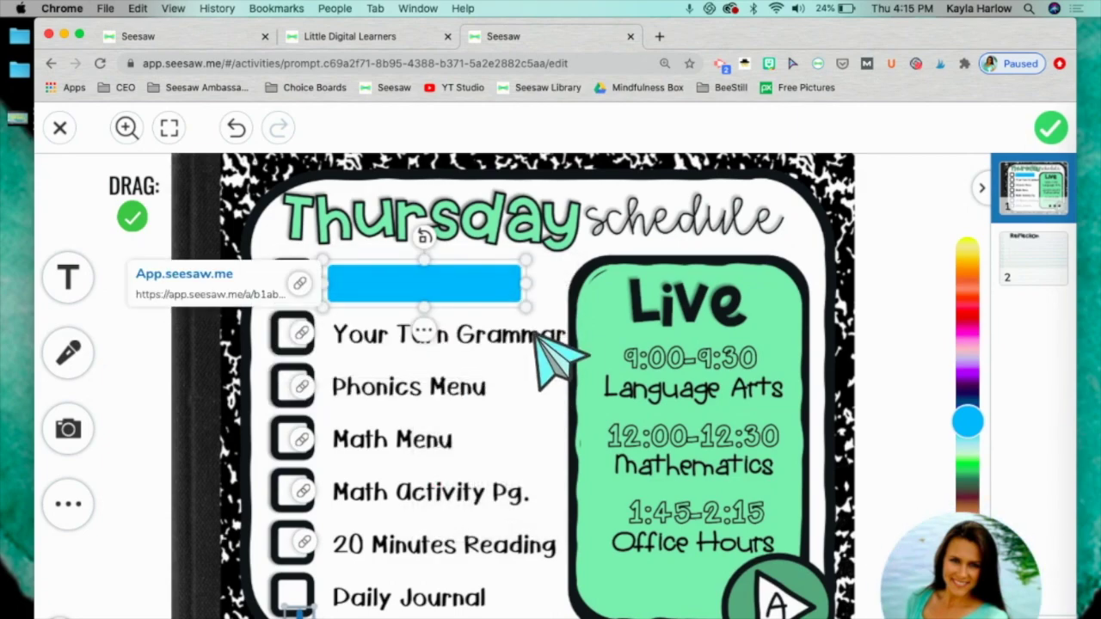
mouse_move(411, 286)
mouse_down()
mouse_move(443, 284)
mouse_move(387, 284)
mouse_move(404, 284)
mouse_up()
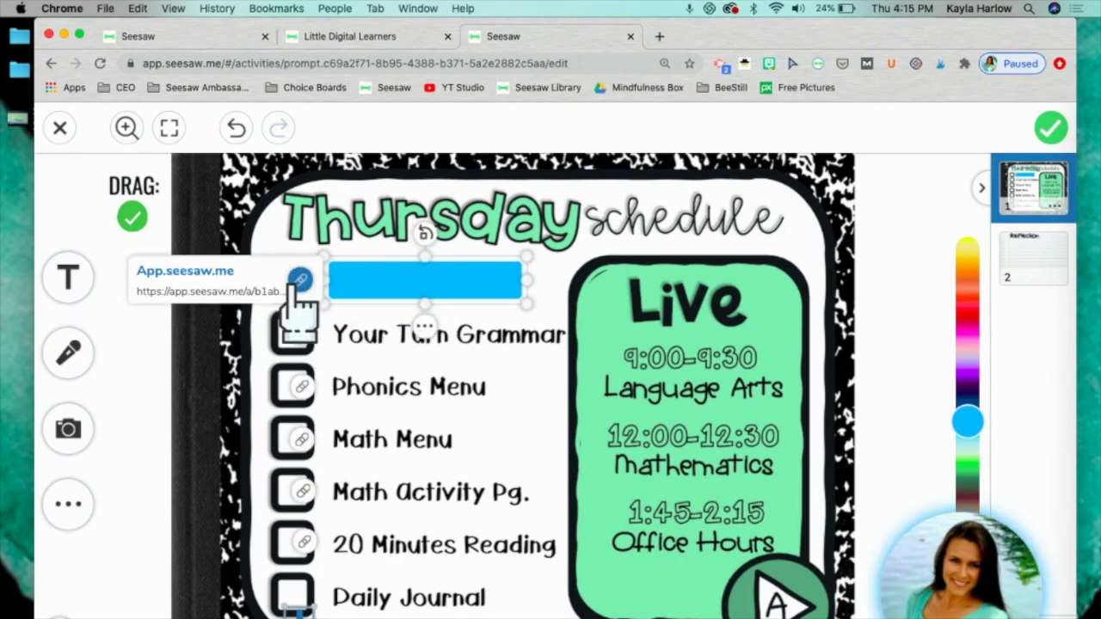
Send the blue link bar behind the Morning Meeting text, lock it, and save the template.
click(425, 330)
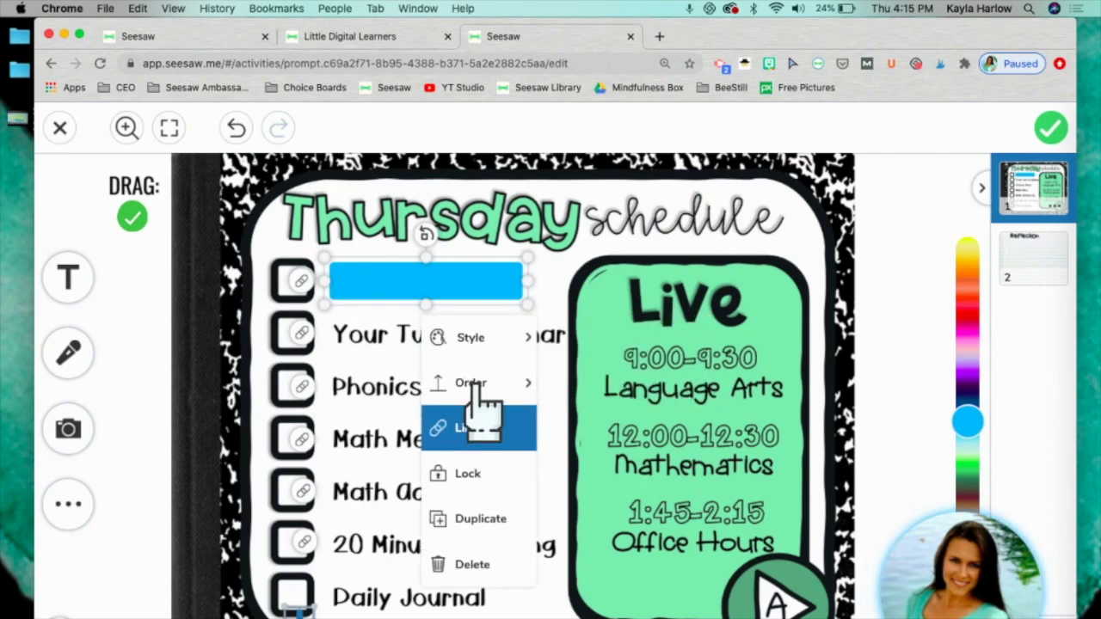
mouse_move(487, 394)
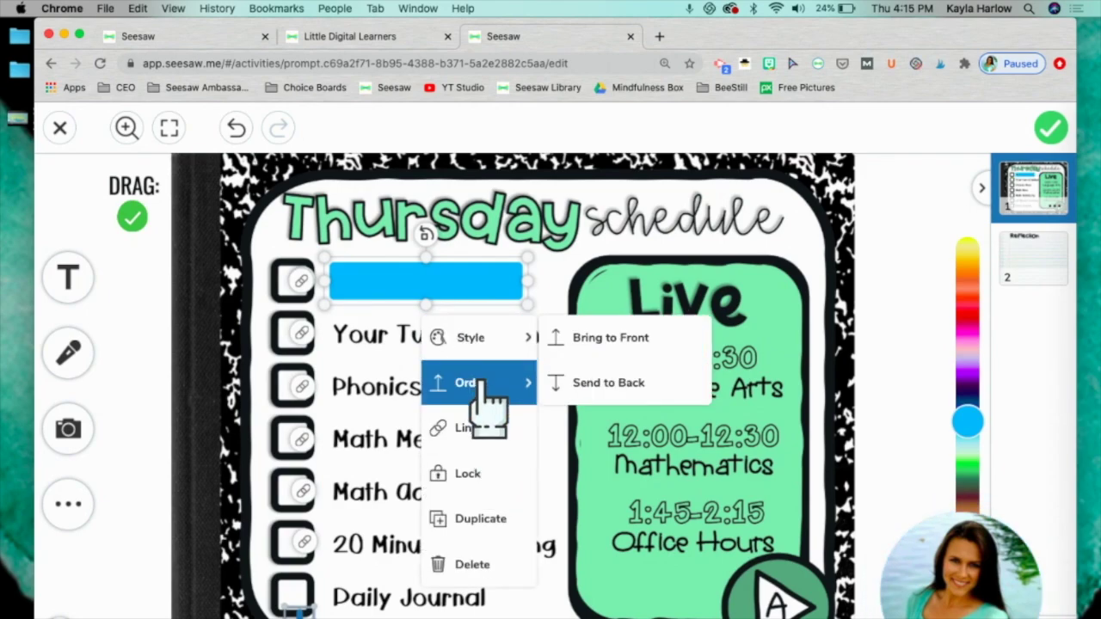
click(580, 384)
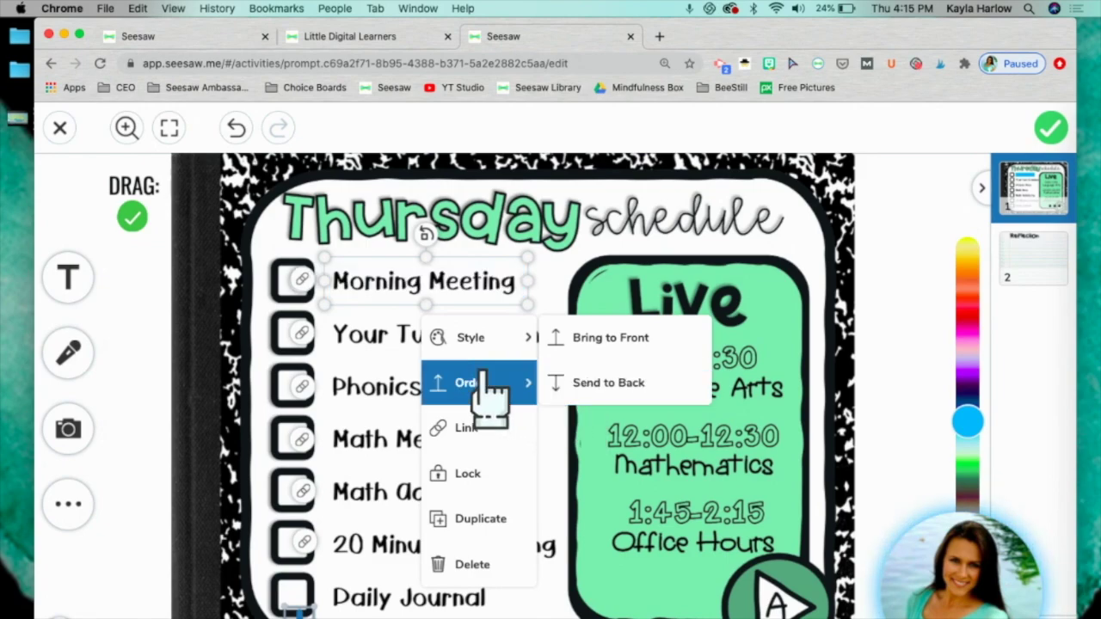
click(473, 474)
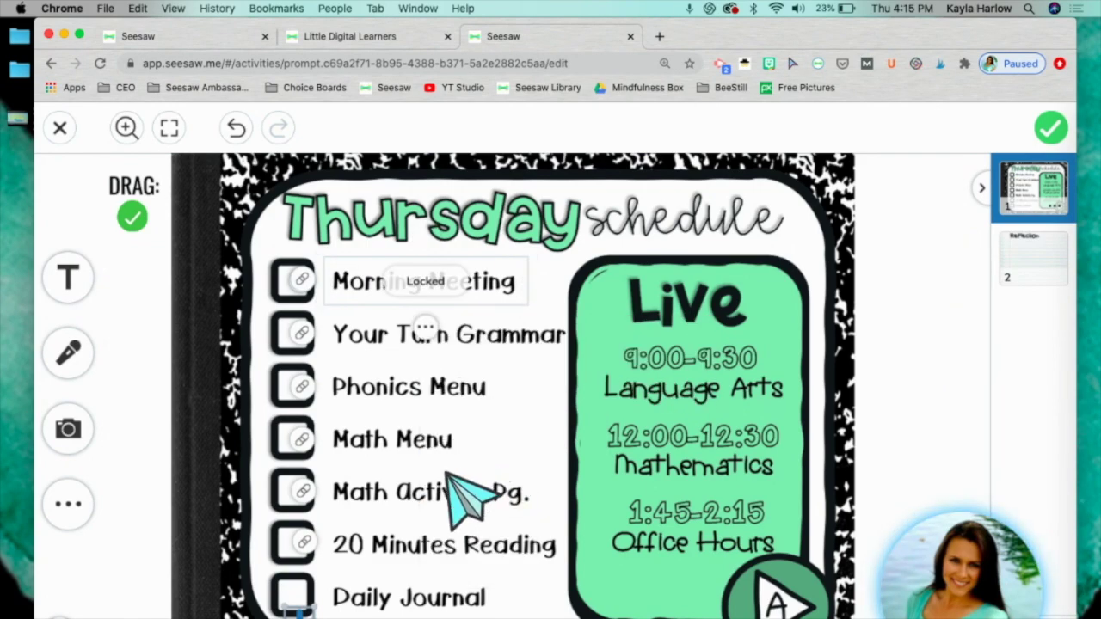
click(301, 334)
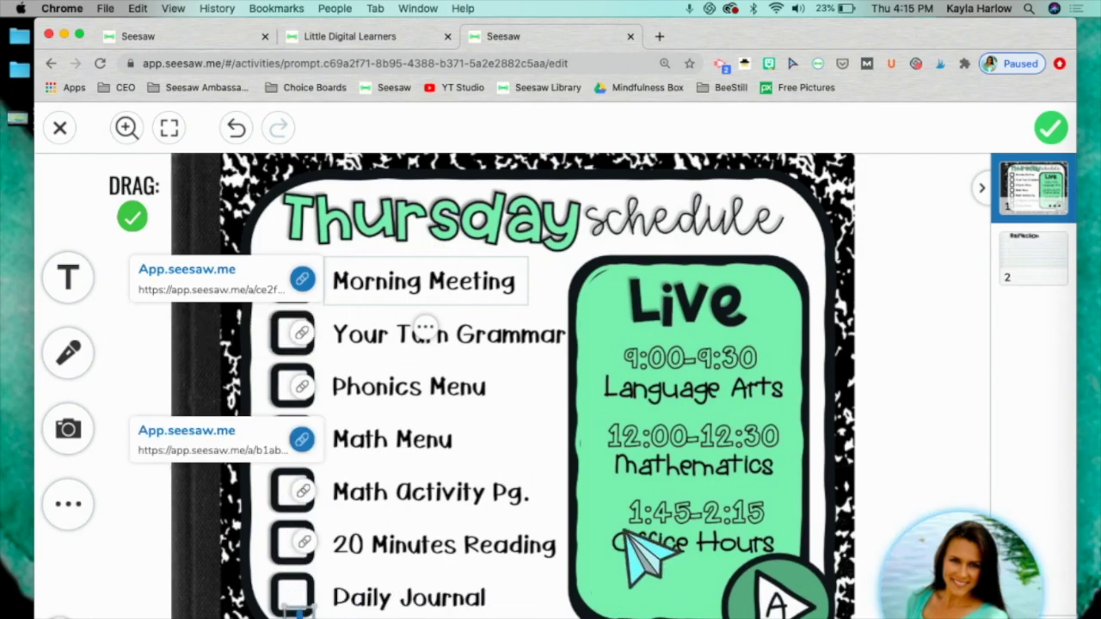
click(1050, 126)
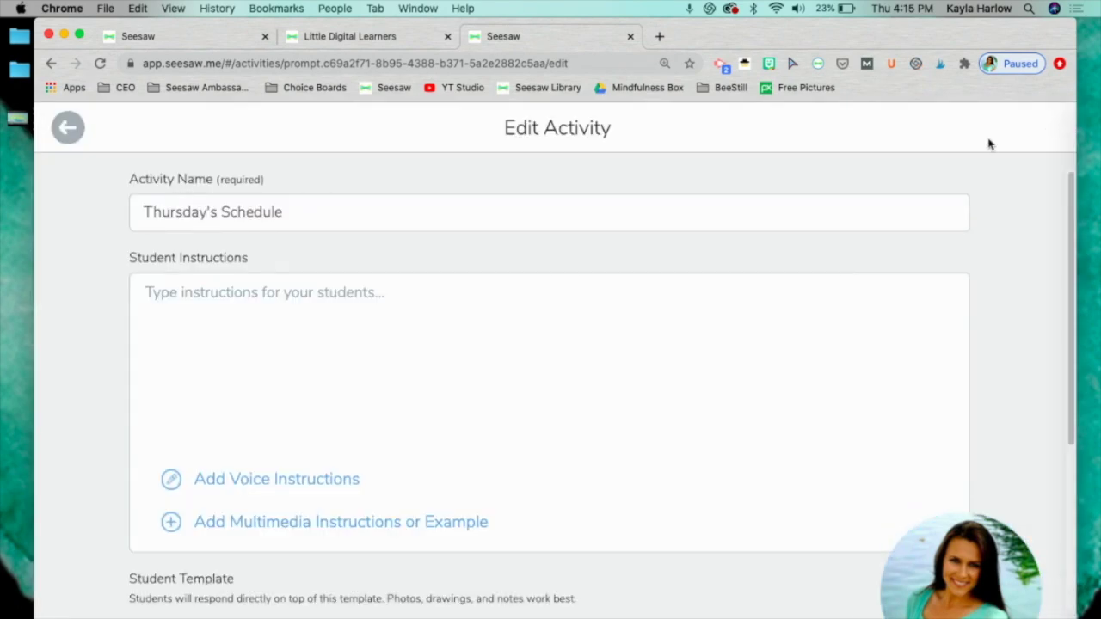
Reopen the attached Thursday schedule template from the Edit Activity page.
scroll(1042, 313, down, 5)
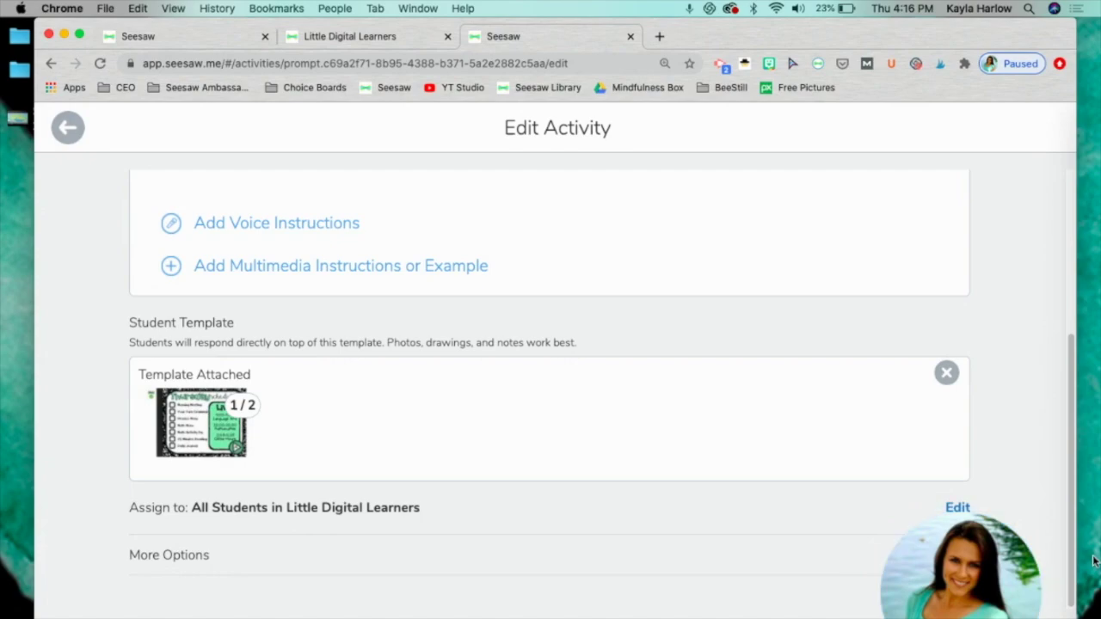
click(187, 426)
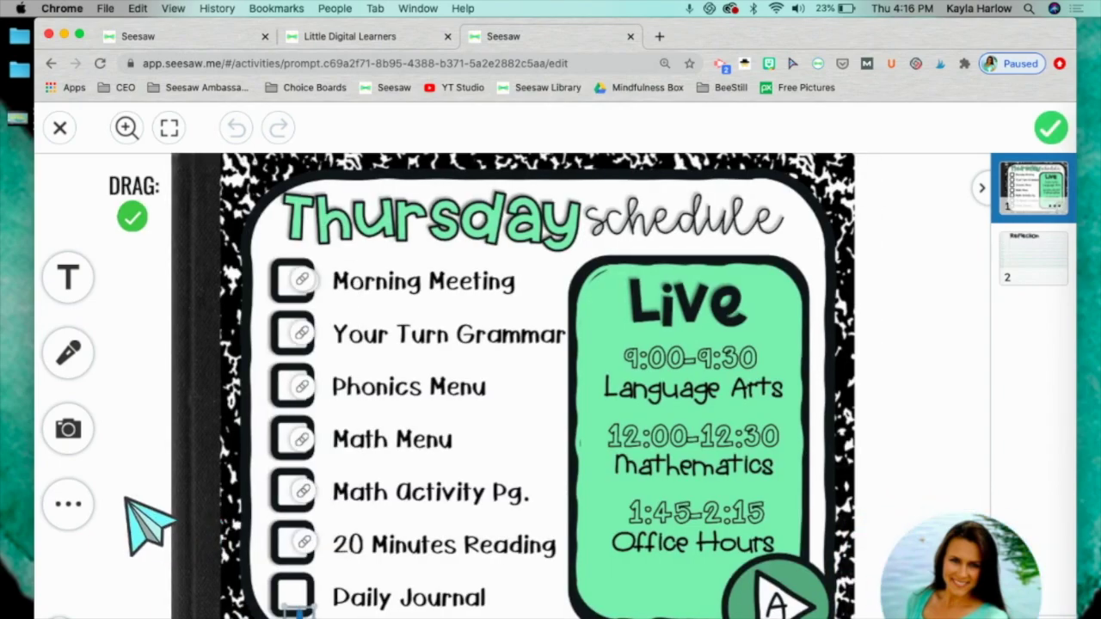
Add a link item to the page using the pasted Seesaw activity address.
click(68, 504)
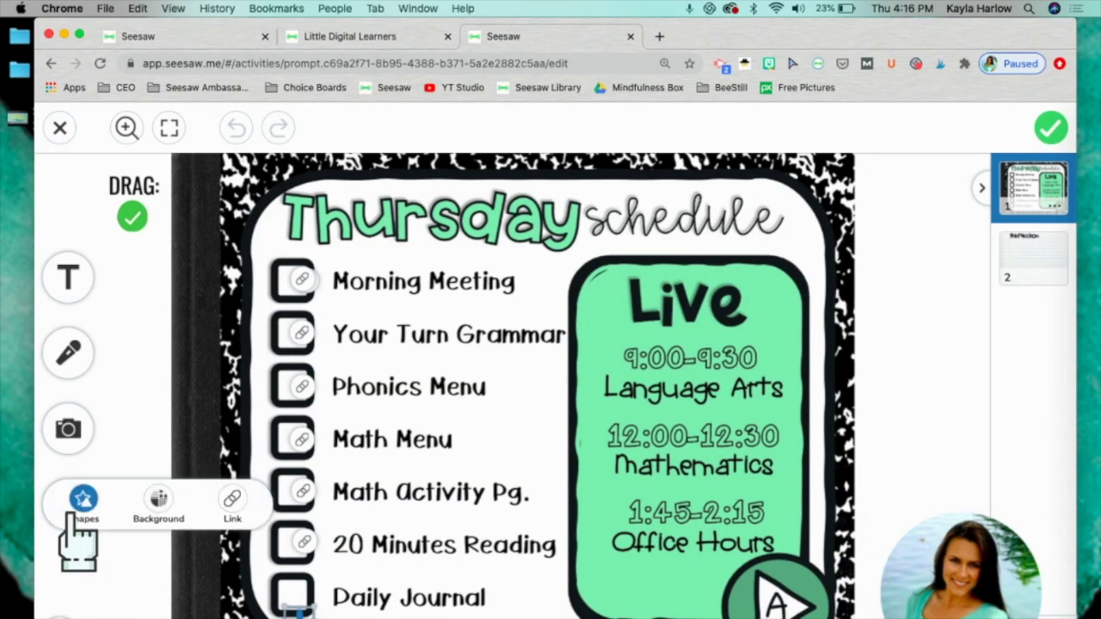
click(234, 501)
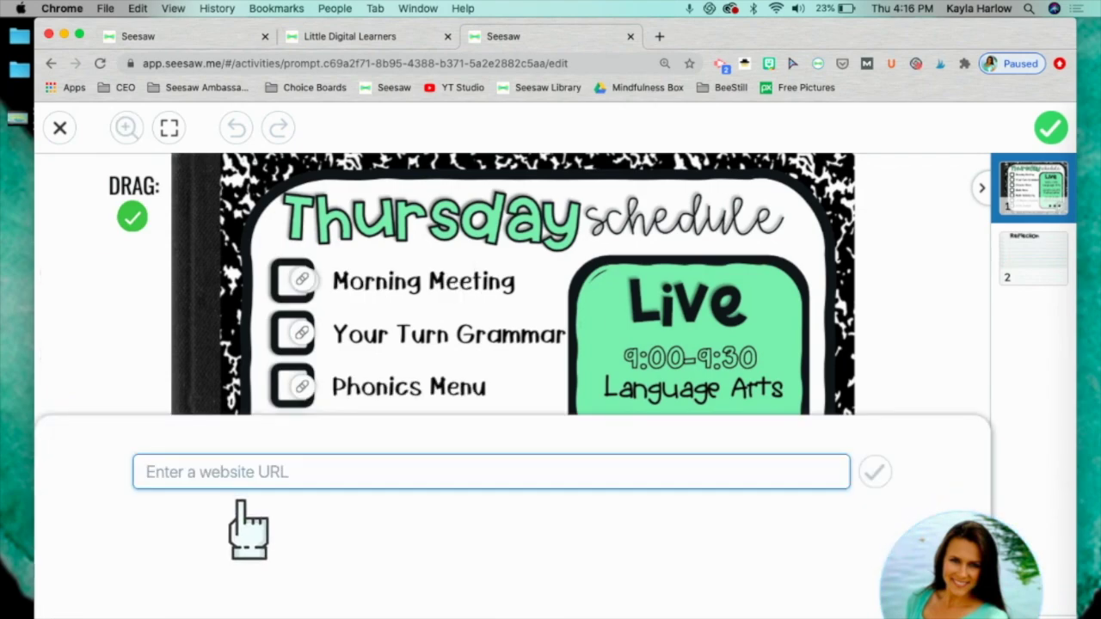
right_click(211, 475)
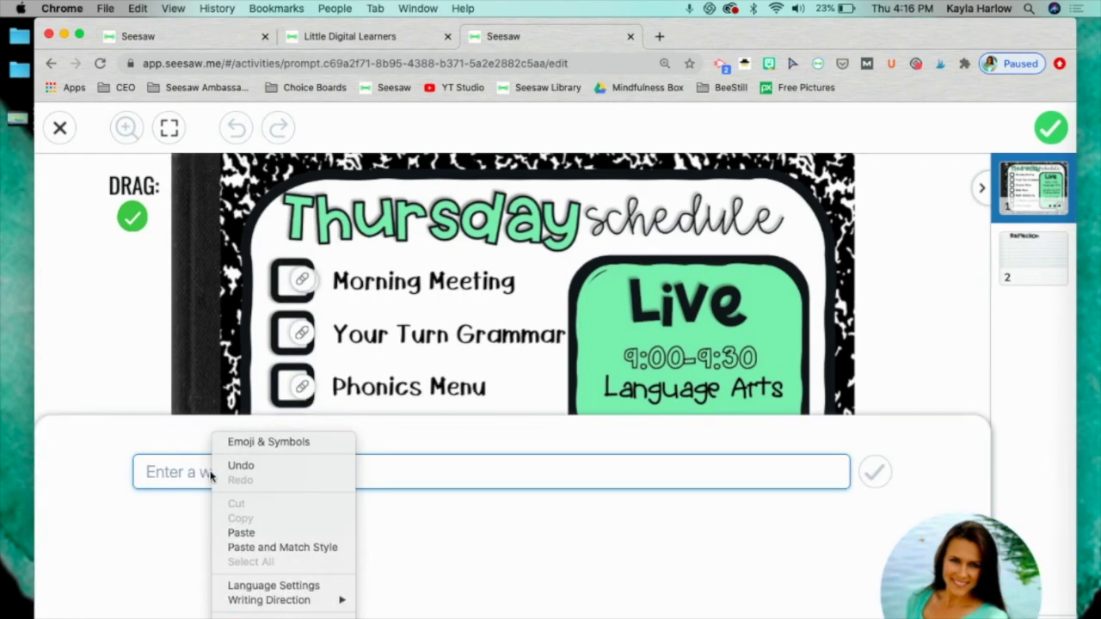
click(241, 533)
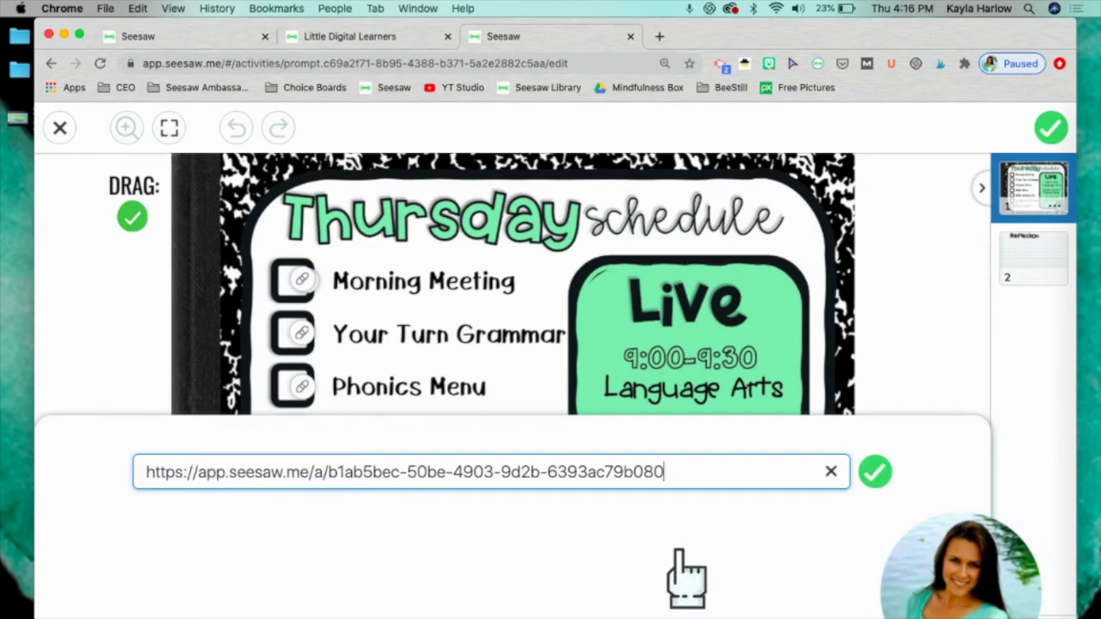
click(874, 471)
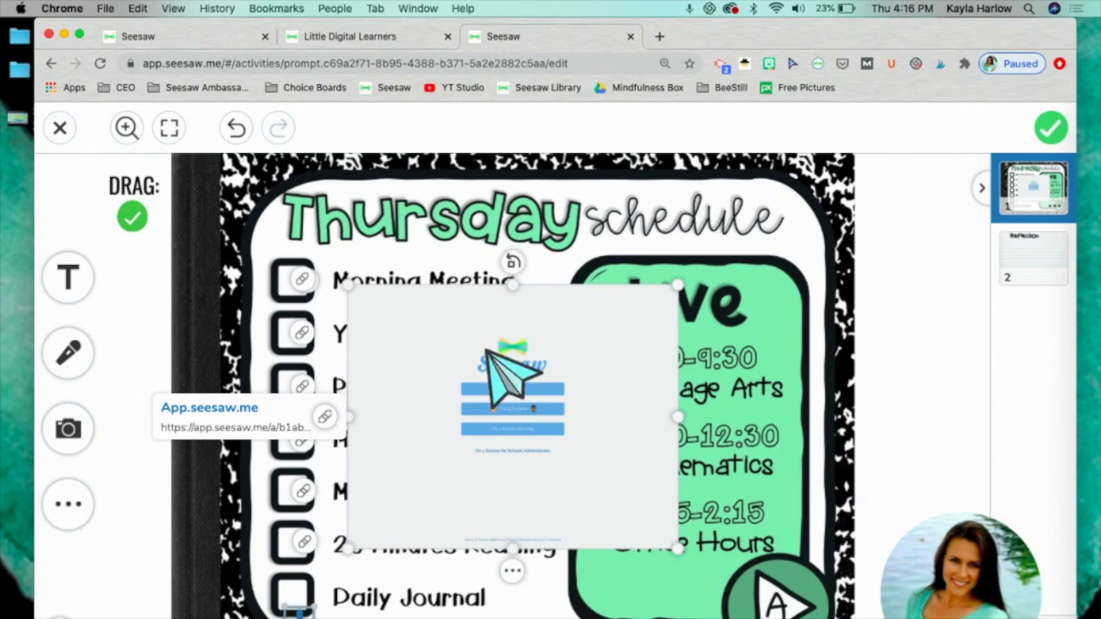
Squash the link card into a thin strip positioned over the Morning Meeting row.
drag(484, 424, 543, 432)
drag(616, 462, 581, 440)
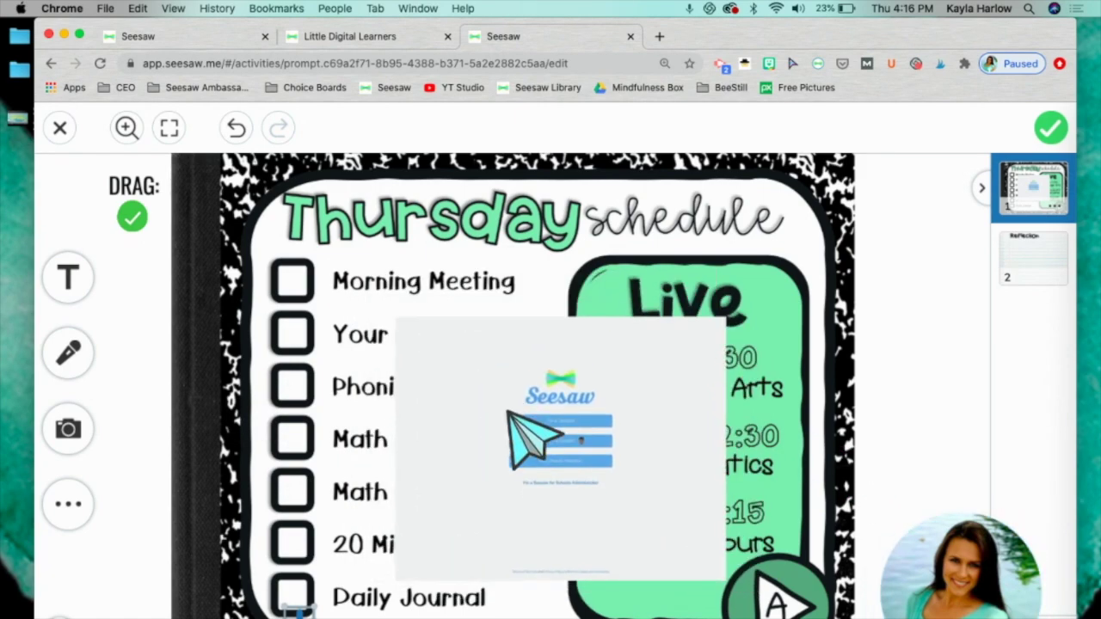
click(509, 415)
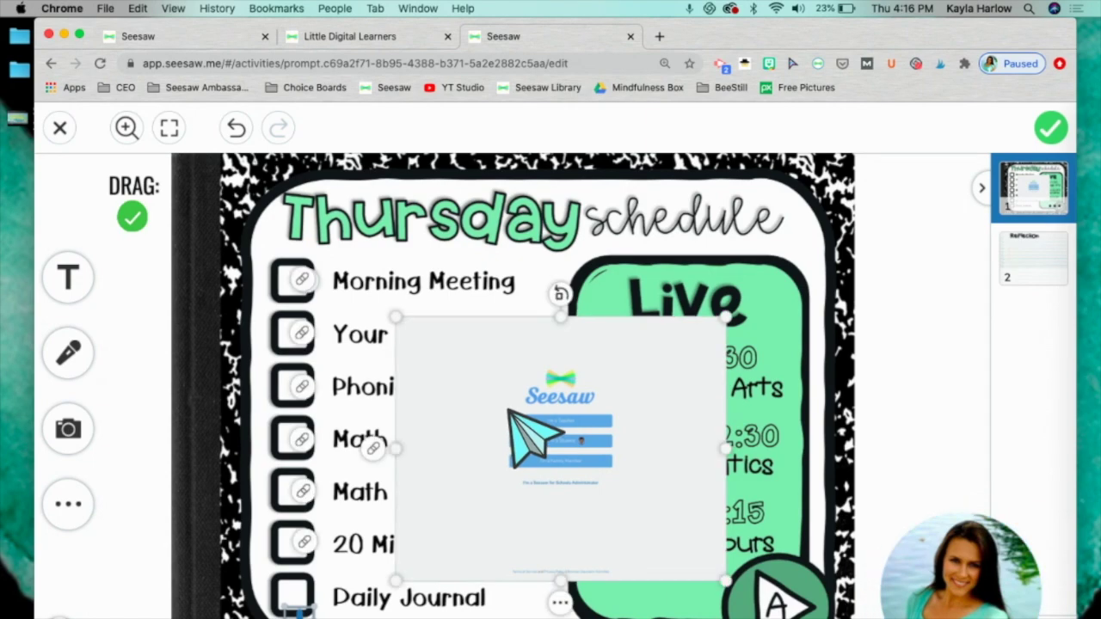
drag(576, 361, 602, 514)
drag(560, 551, 431, 297)
drag(490, 279, 504, 299)
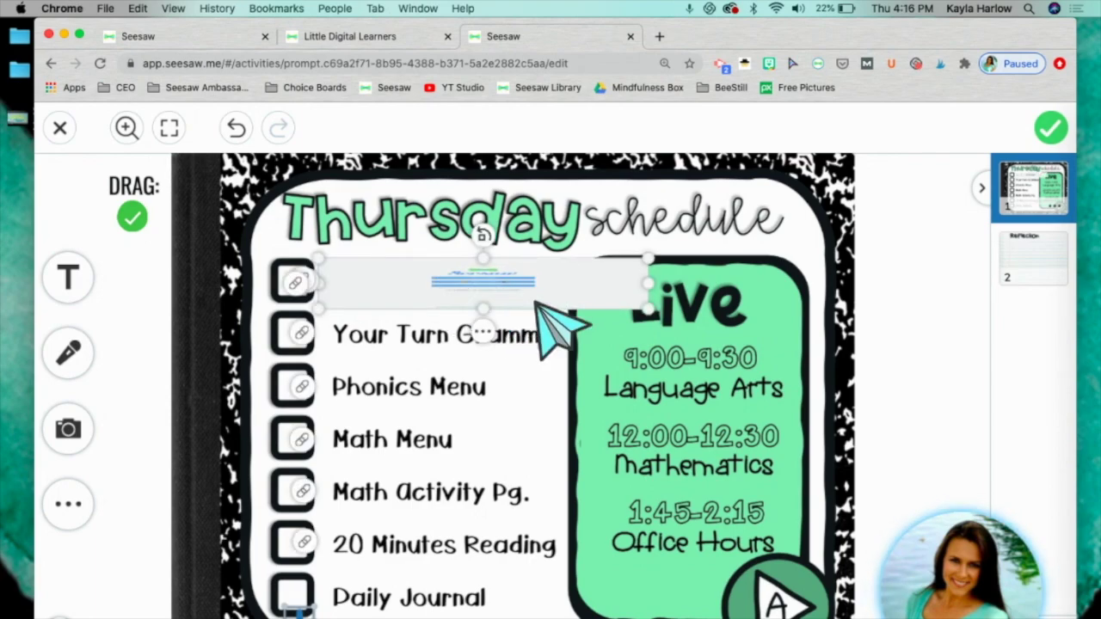
Send the link strip behind the Morning Meeting text and deselect it.
right_click(486, 340)
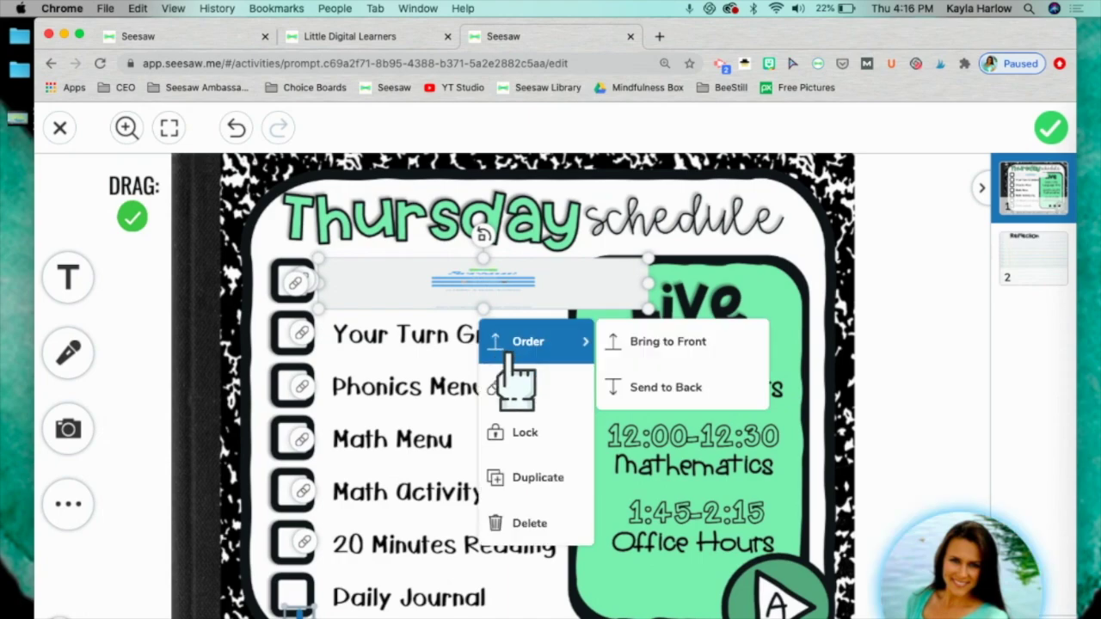
mouse_move(551, 343)
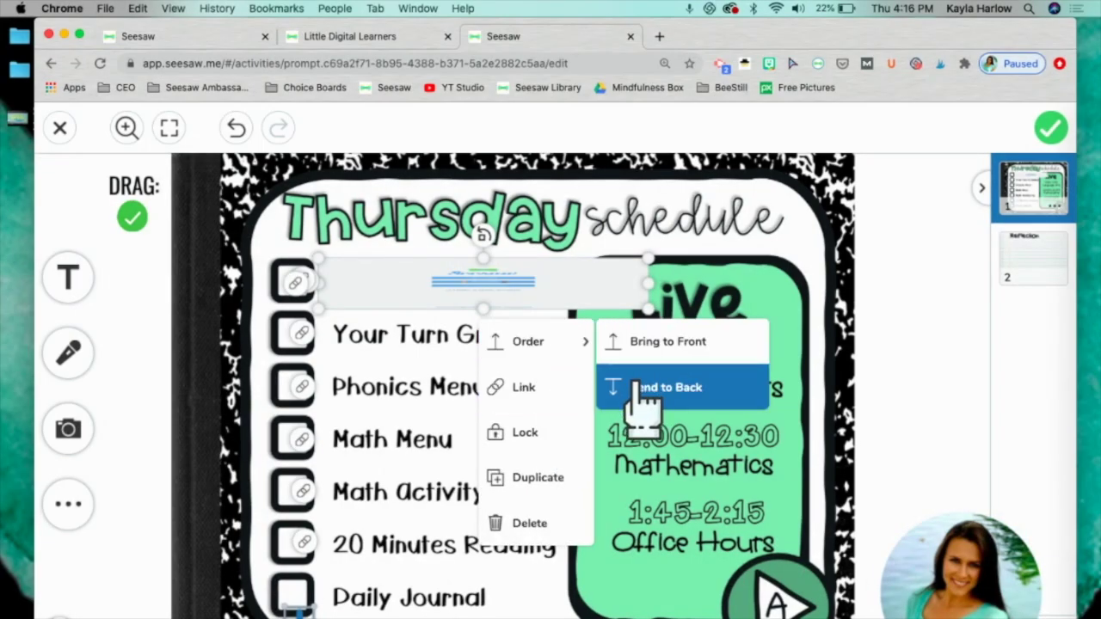
click(637, 388)
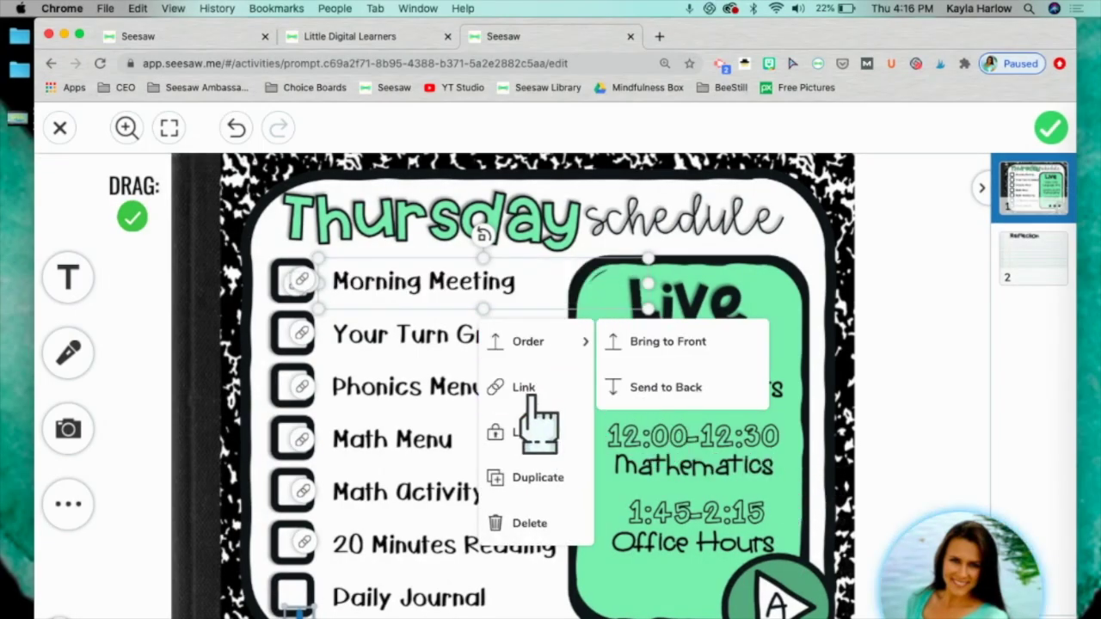
mouse_move(534, 341)
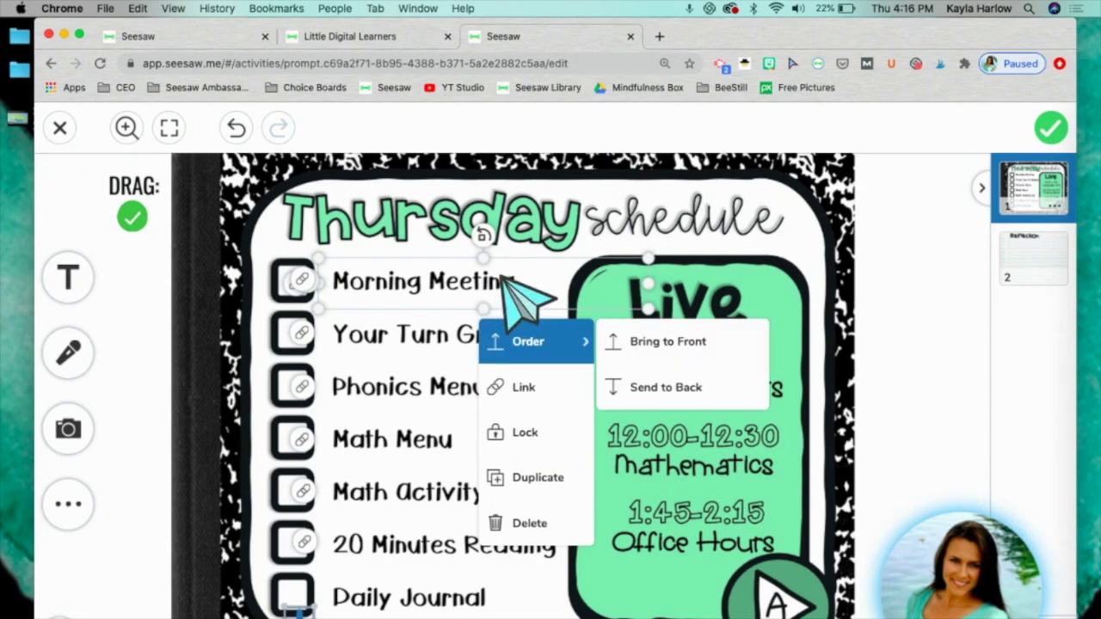
click(641, 281)
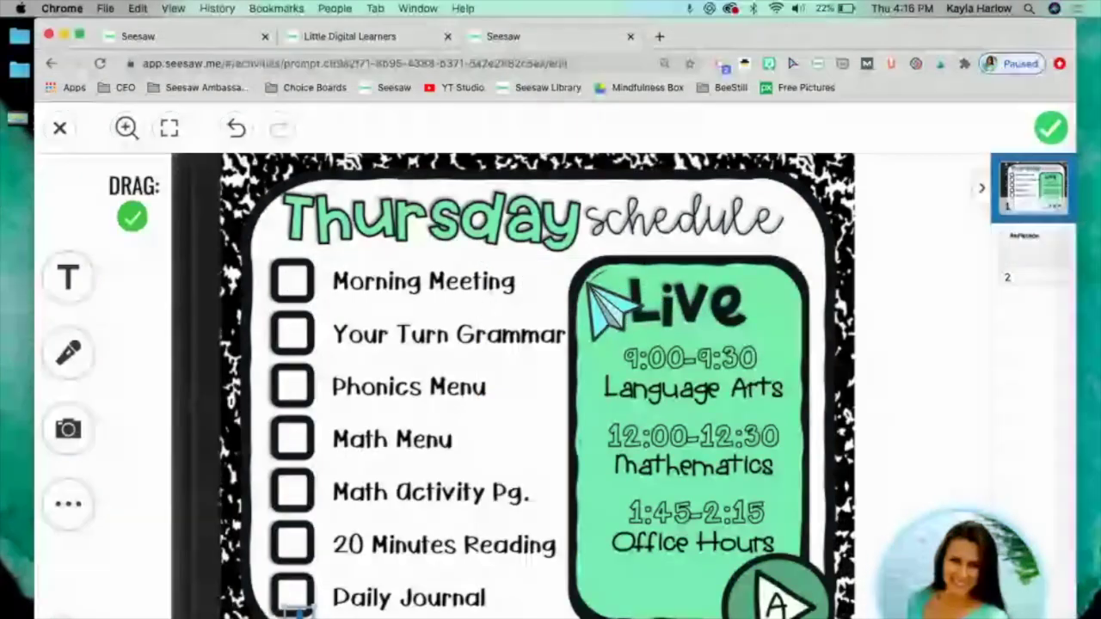
Verify the hidden Morning Meeting link's address and save the template.
click(486, 268)
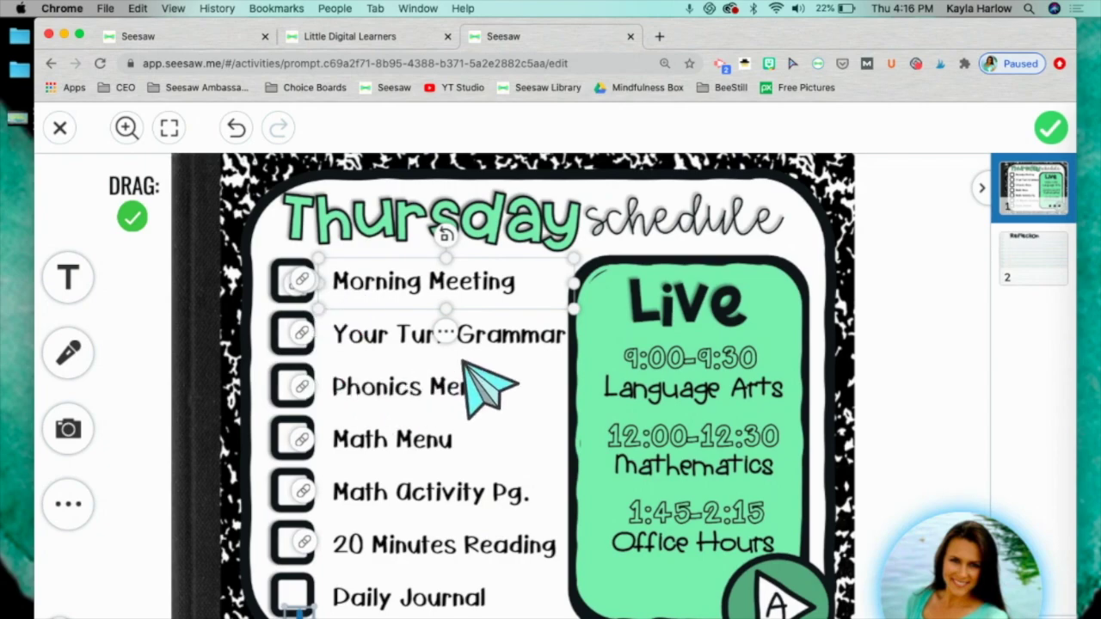
click(444, 333)
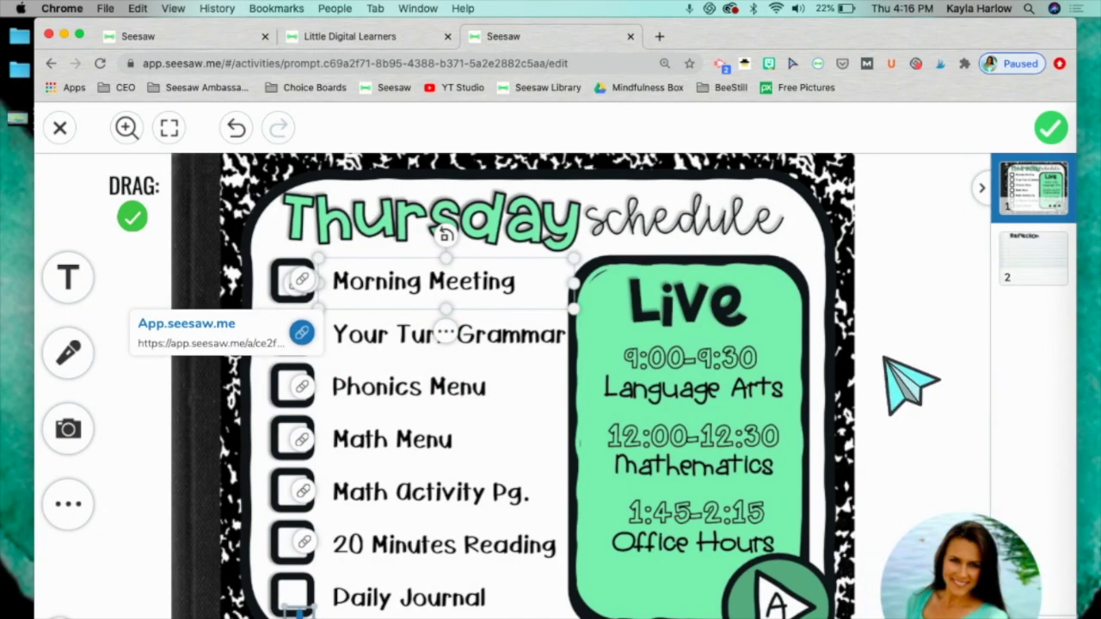
click(1050, 129)
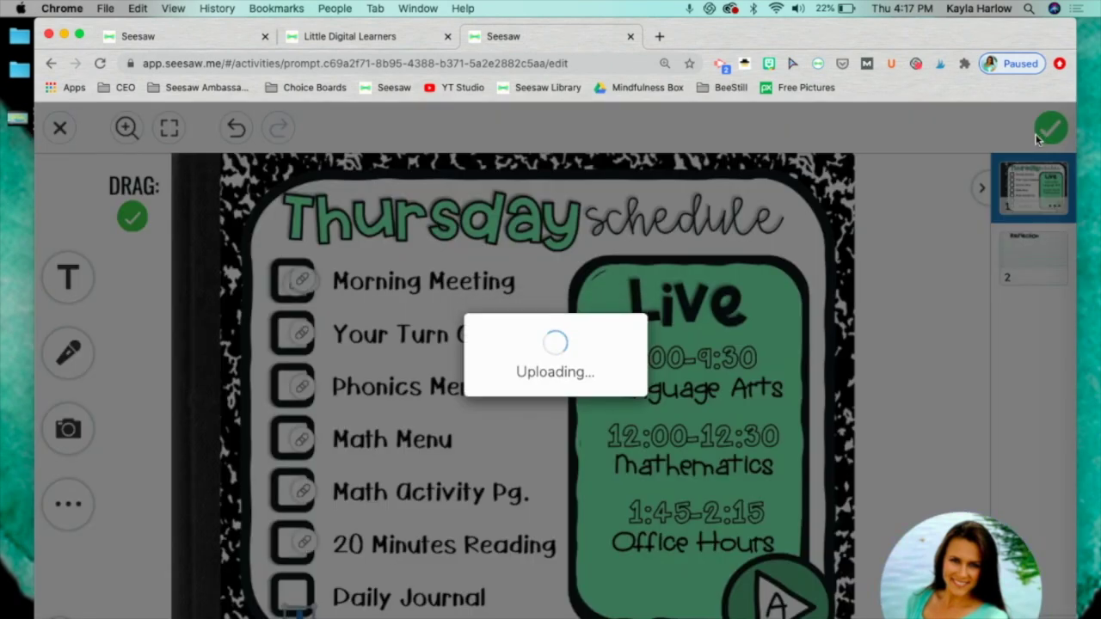